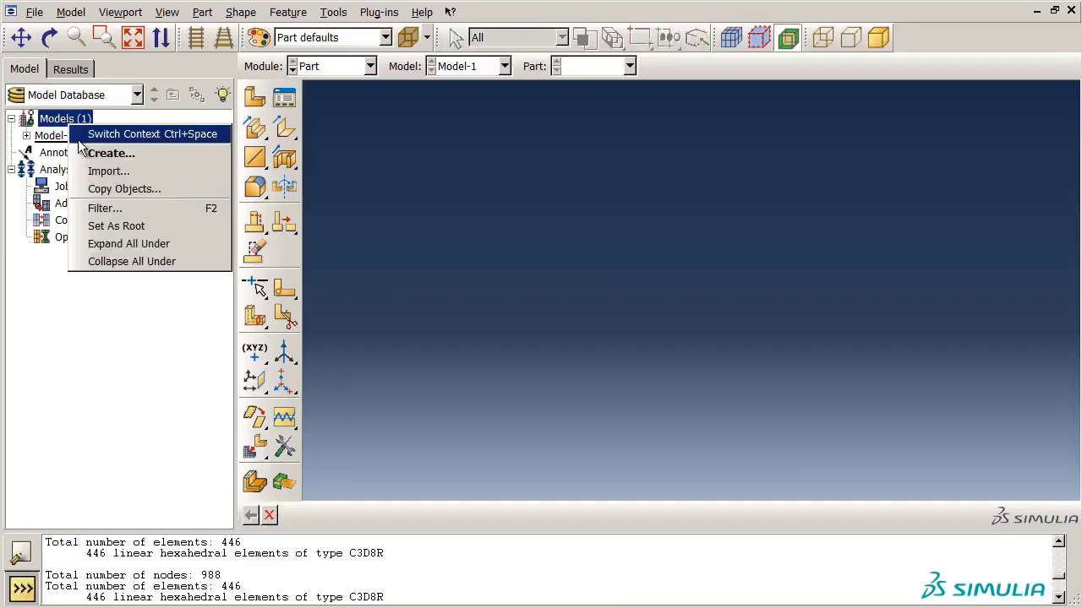
Import the w_crimp-grip model from its input file and switch to the Part module.
left_click(96, 168)
double_click(367, 240)
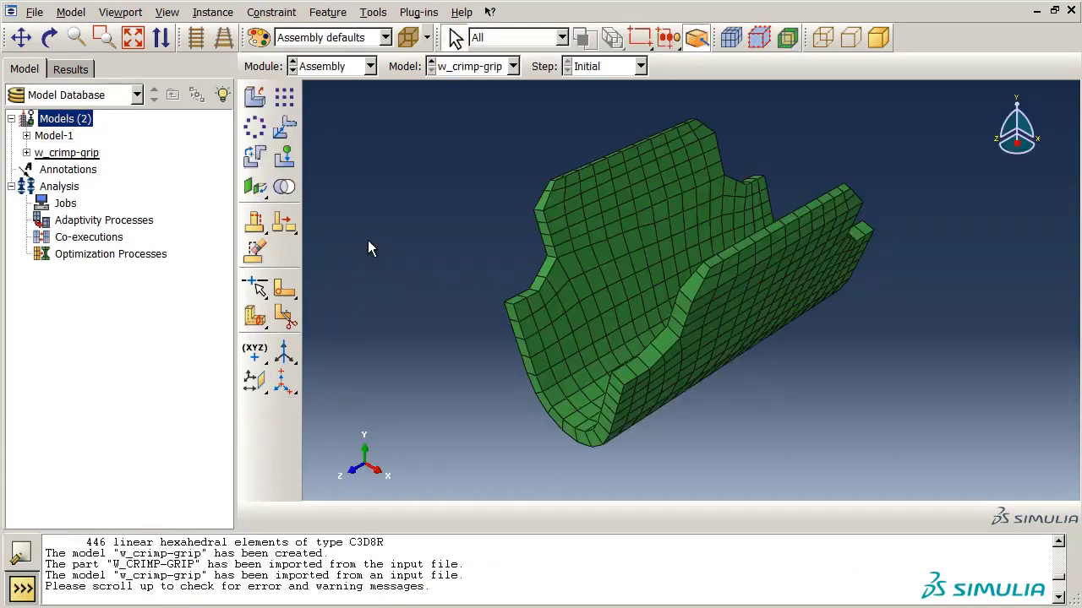
left_click(370, 65)
left_click(369, 85)
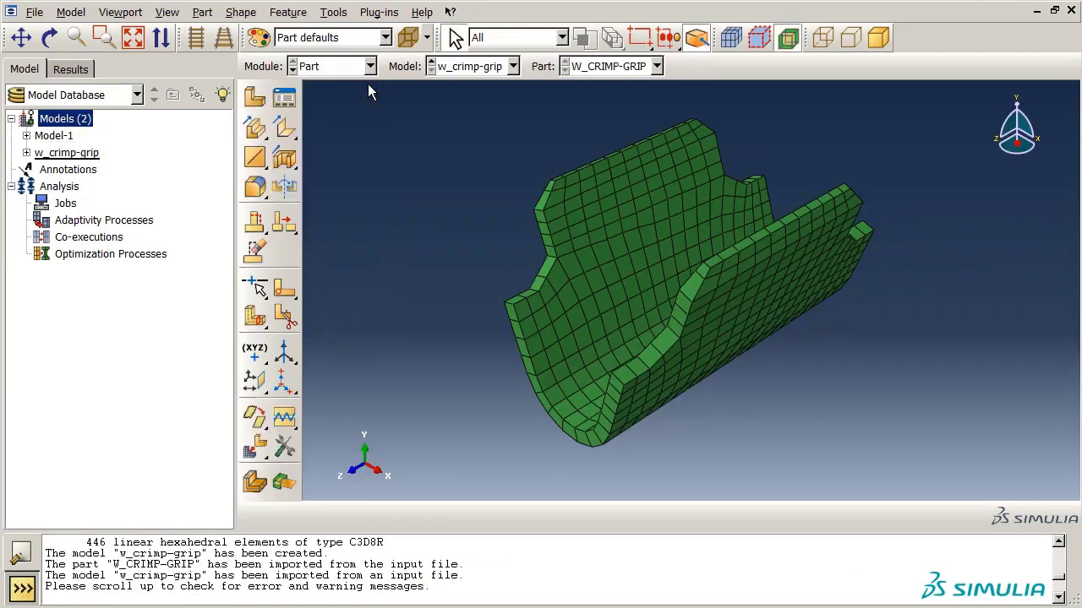
Start the geometry edit that creates faces from element faces, with the selection method set to by analytic.
left_click(287, 448)
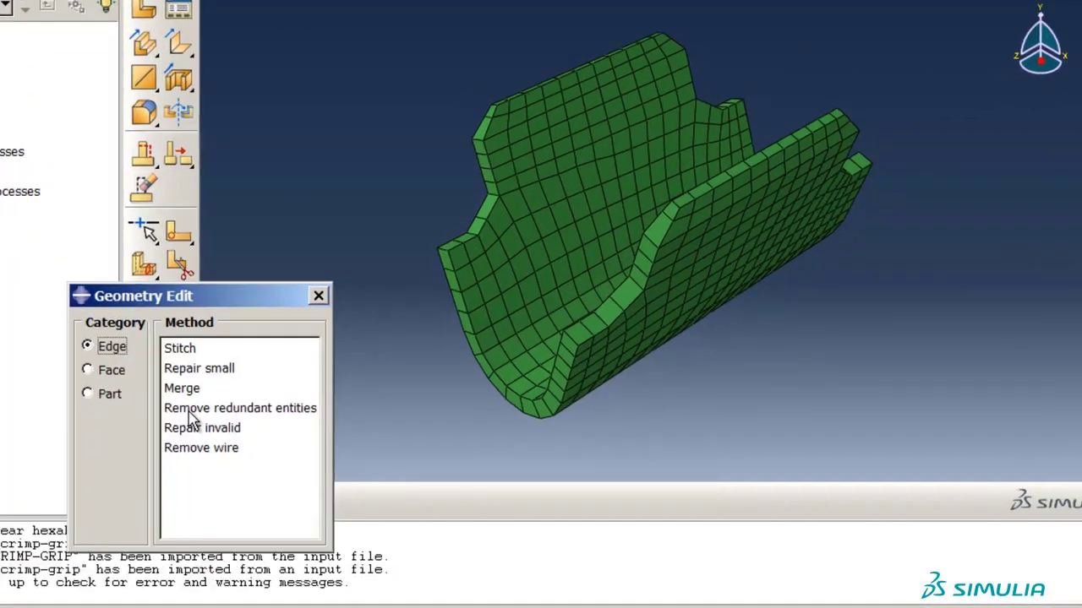
left_click(218, 405)
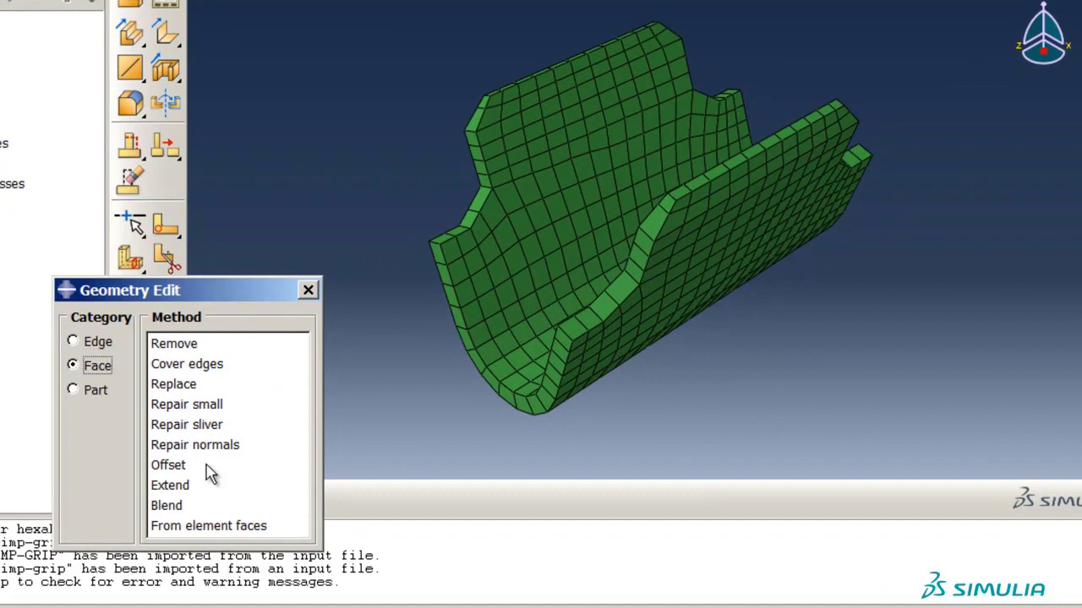
left_click(222, 528)
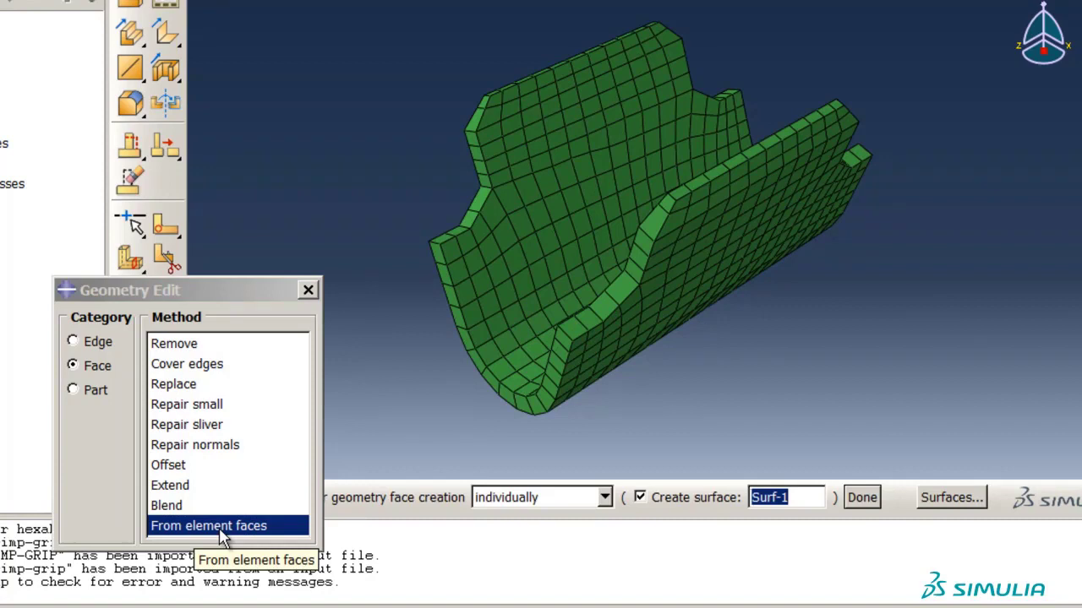
left_click(604, 498)
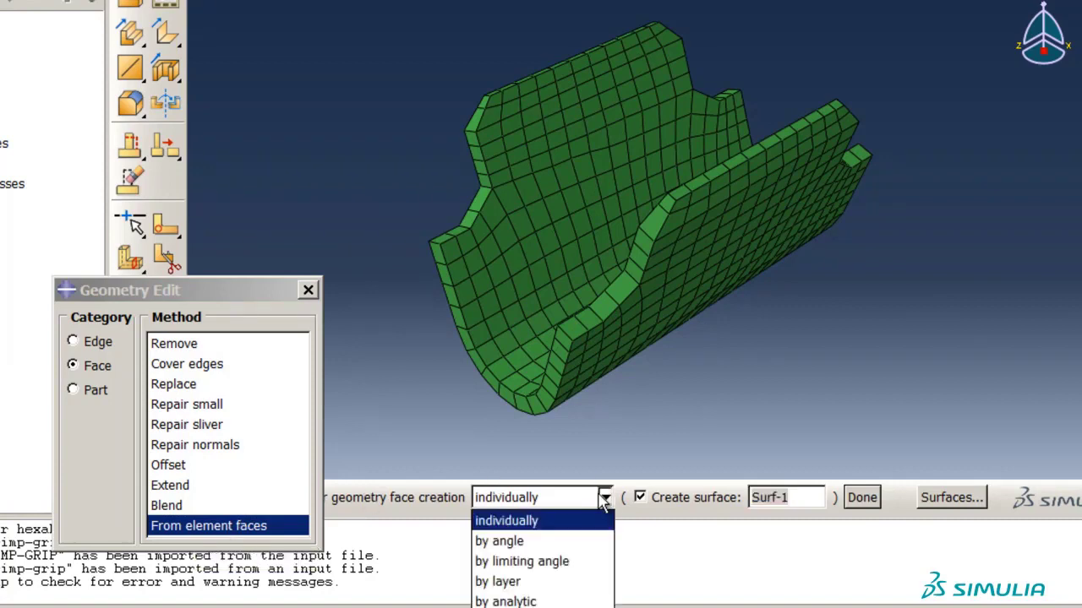
left_click(591, 602)
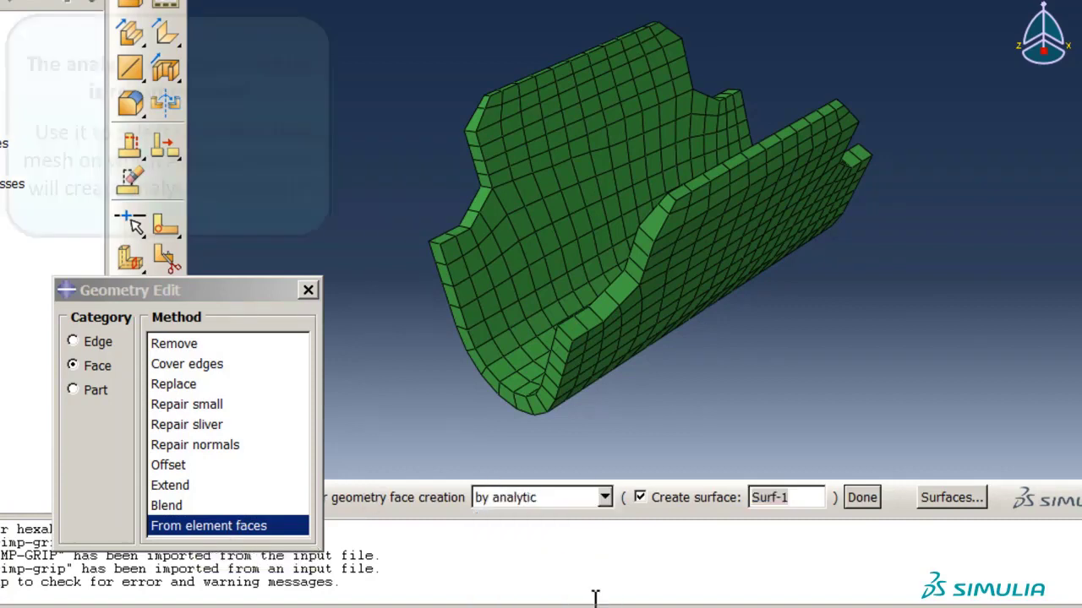
Create geometry faces on the curved inner bottom and the adjoining flat inner wall of the grip mesh.
left_click(513, 361)
left_click(512, 356)
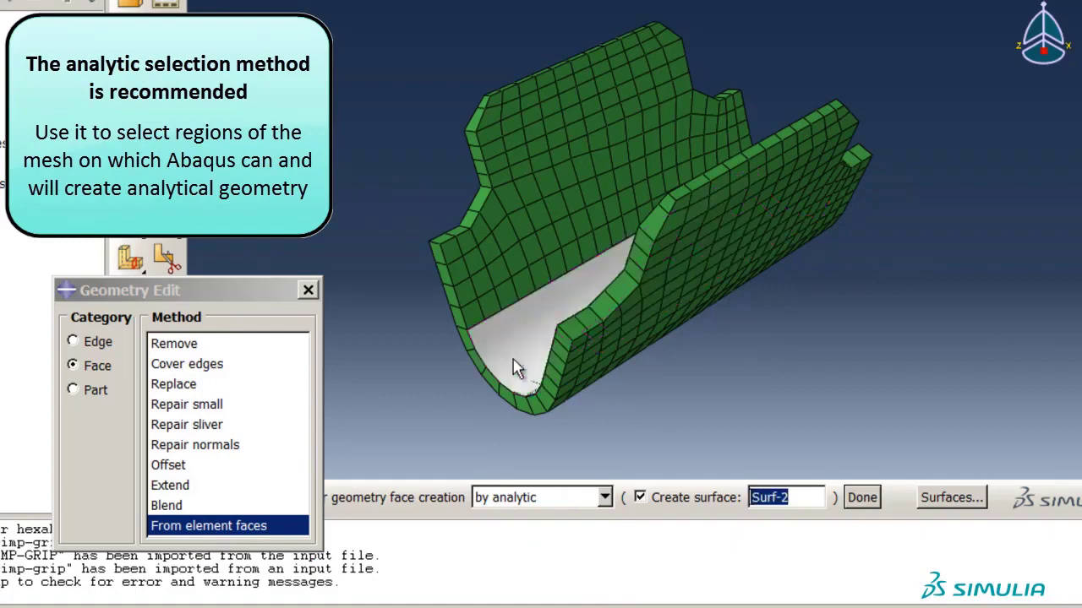
left_click(516, 250)
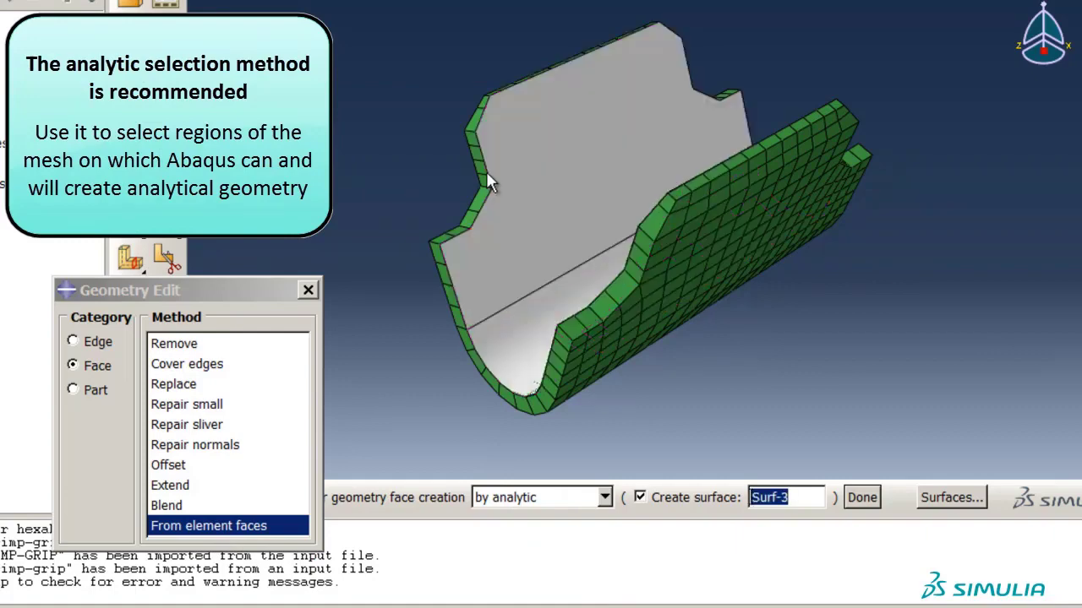
Create geometry faces on the far wall's top edge, its four stepped front edge segments and the U-shaped front end.
left_click(491, 90)
left_click(481, 113)
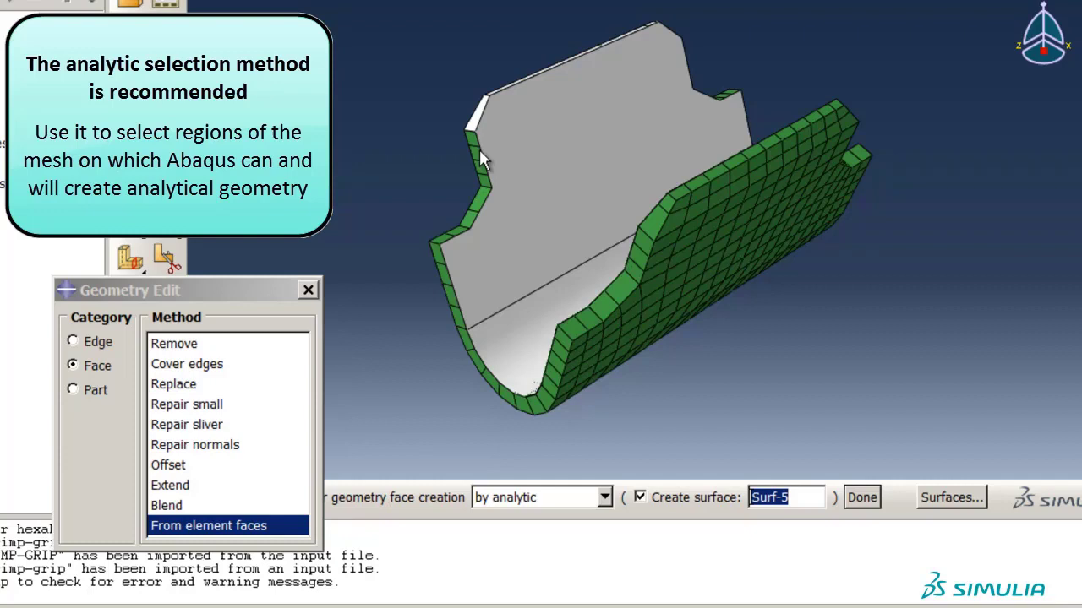
left_click(479, 152)
left_click(482, 202)
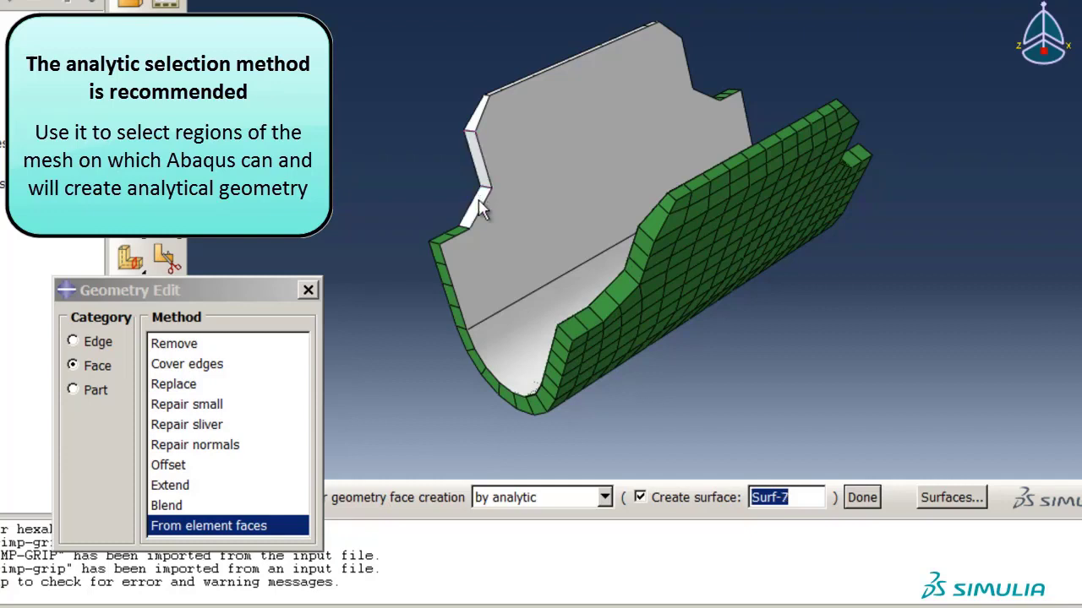
left_click(459, 229)
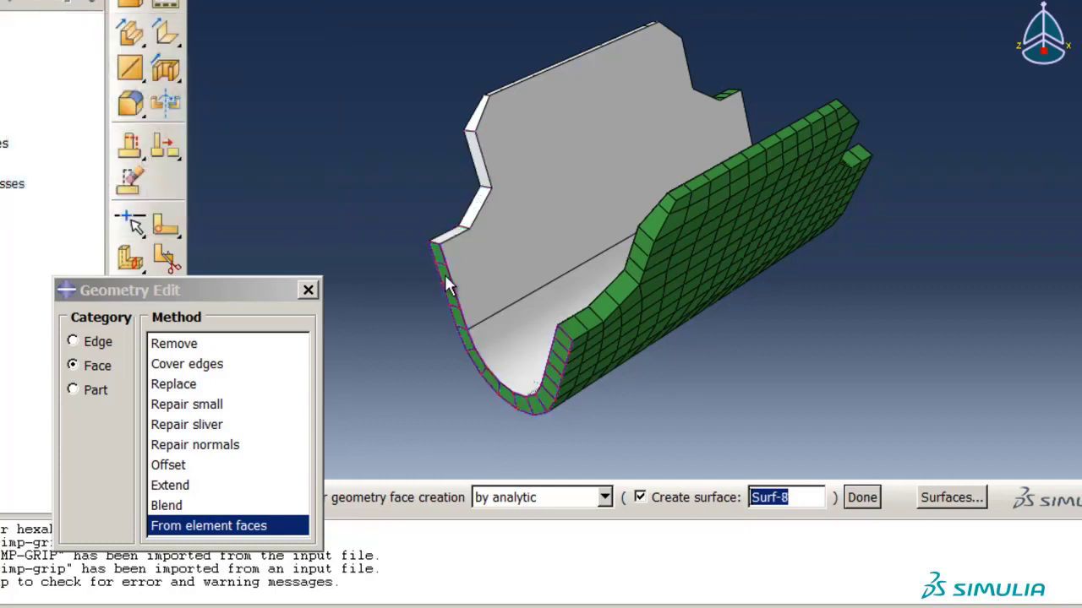
left_click(449, 282)
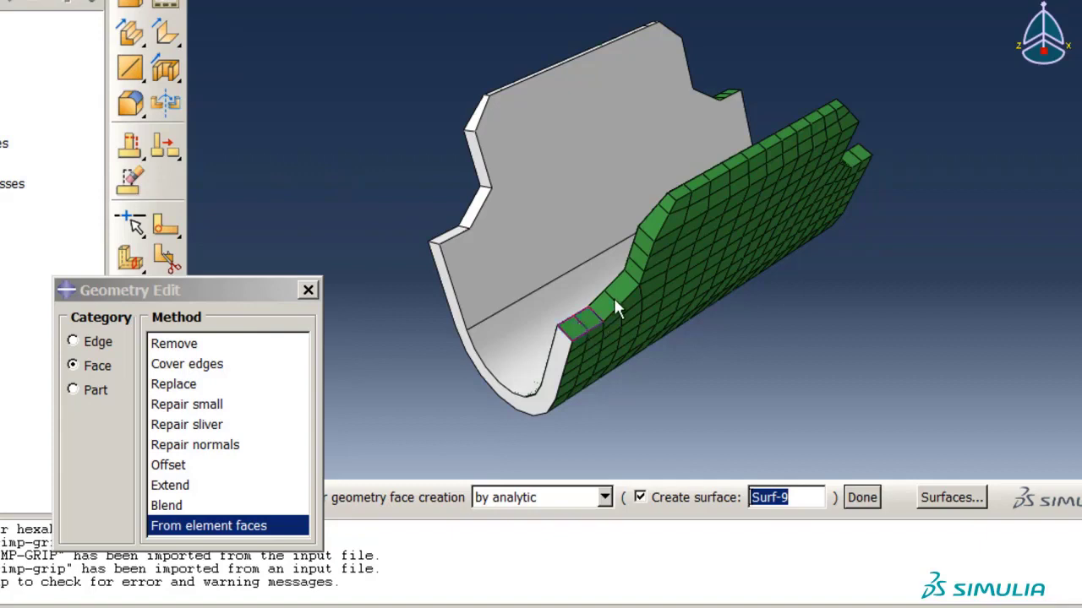
Try creating a face over the near wall's stepped front edge, and delete that last face feature from the W_CRIMP-GRIP part.
left_click(639, 256)
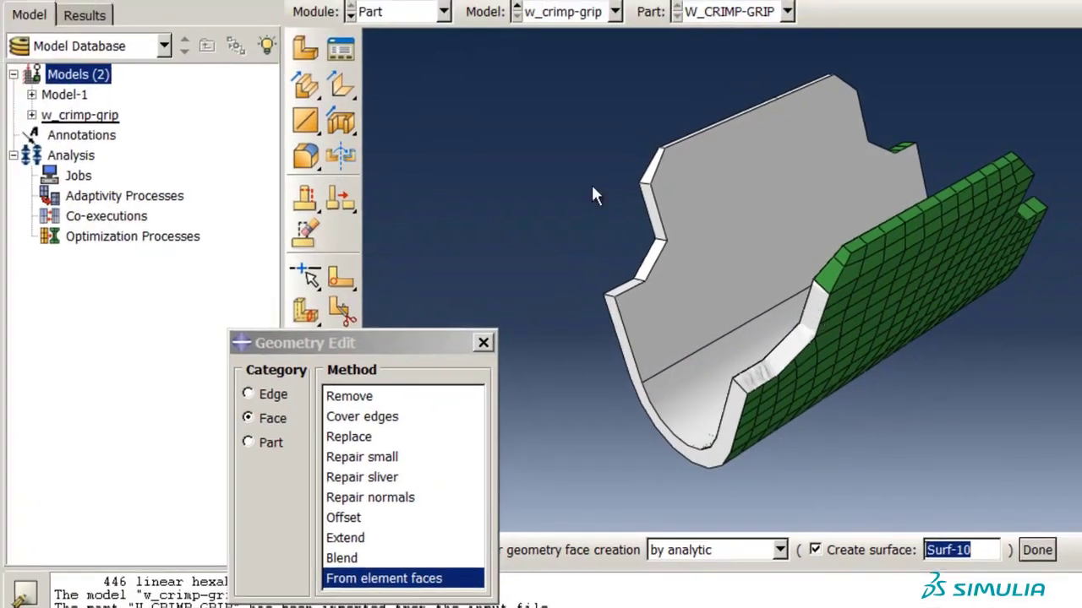
left_click(31, 115)
left_click(50, 95)
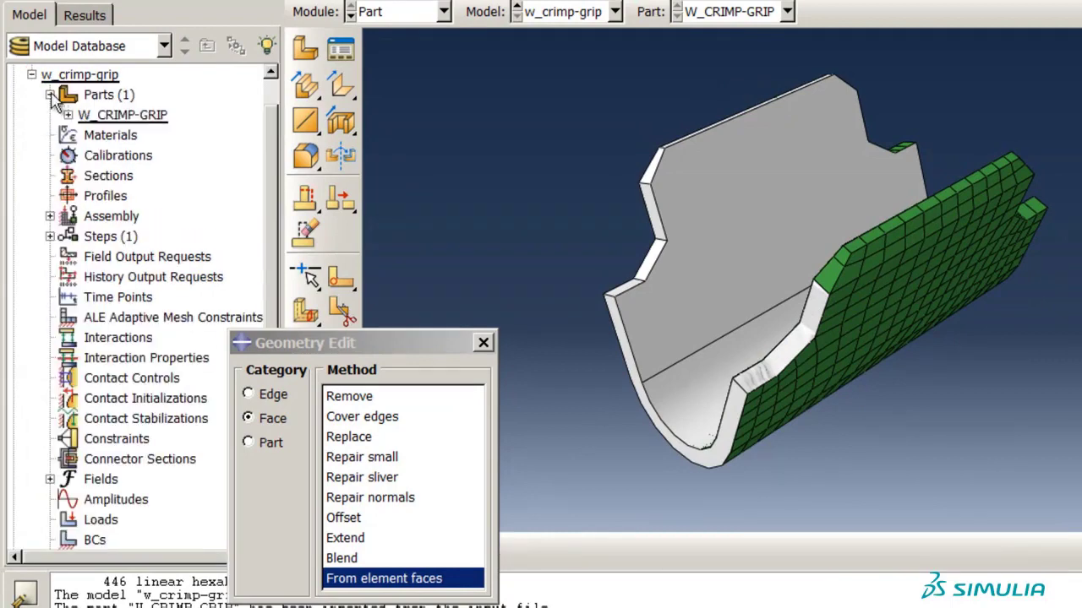
left_click(68, 115)
left_click(86, 135)
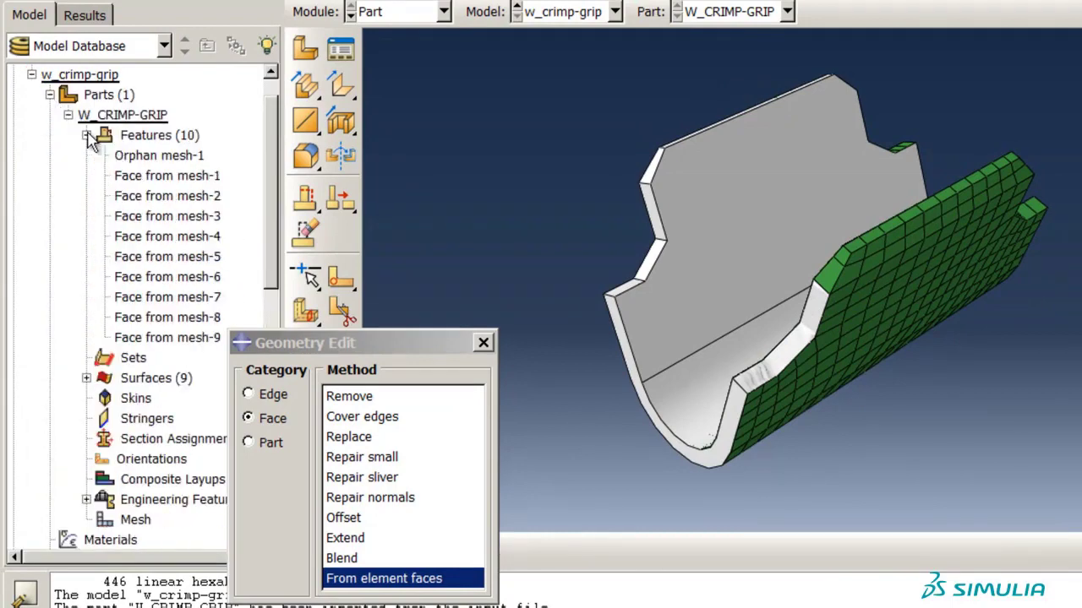
right_click(161, 338)
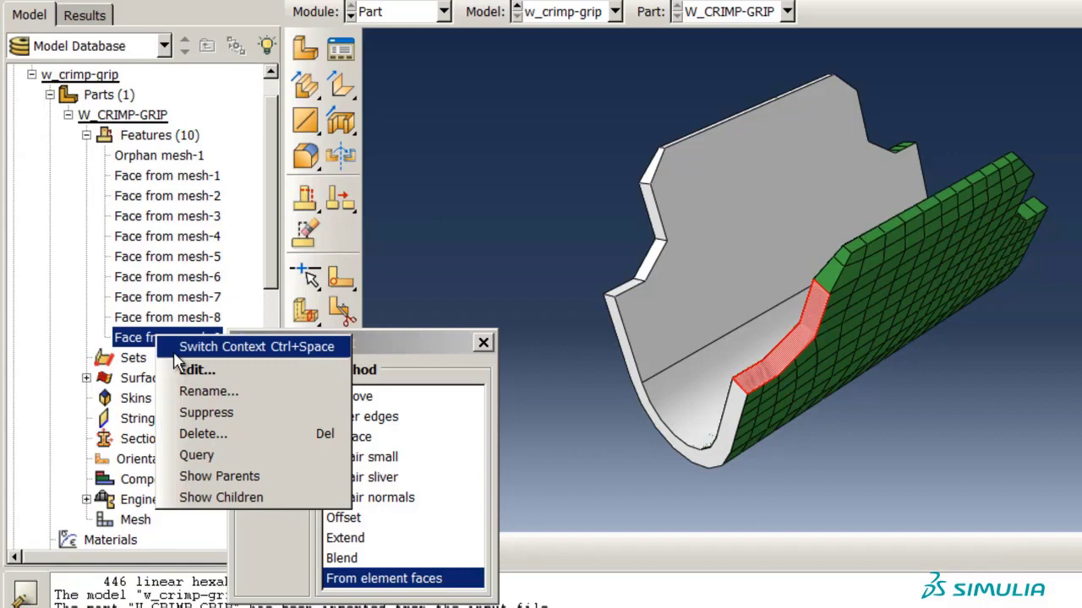
left_click(217, 438)
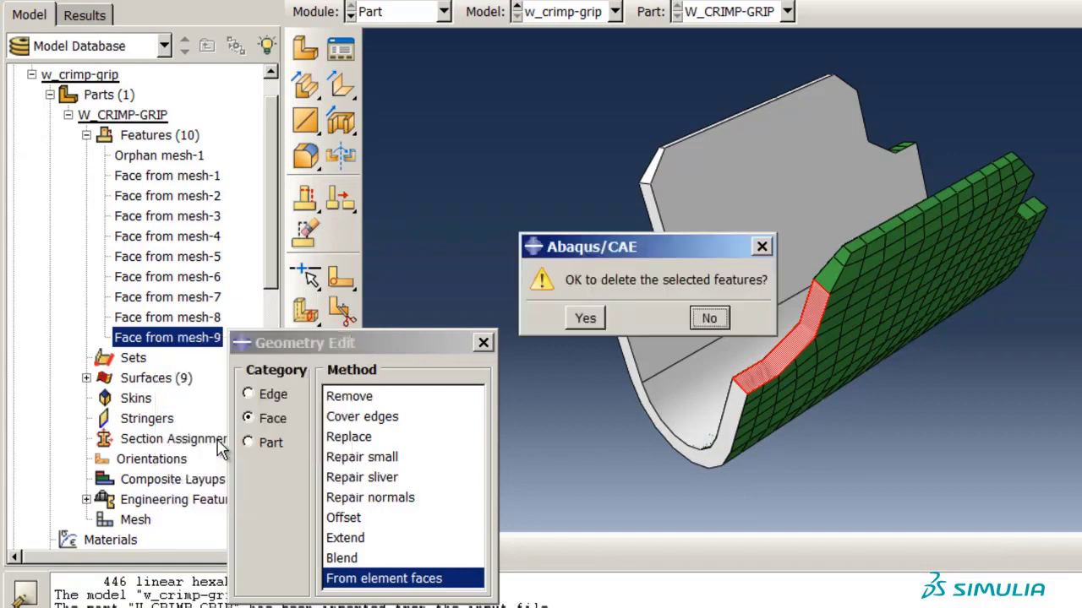
left_click(588, 318)
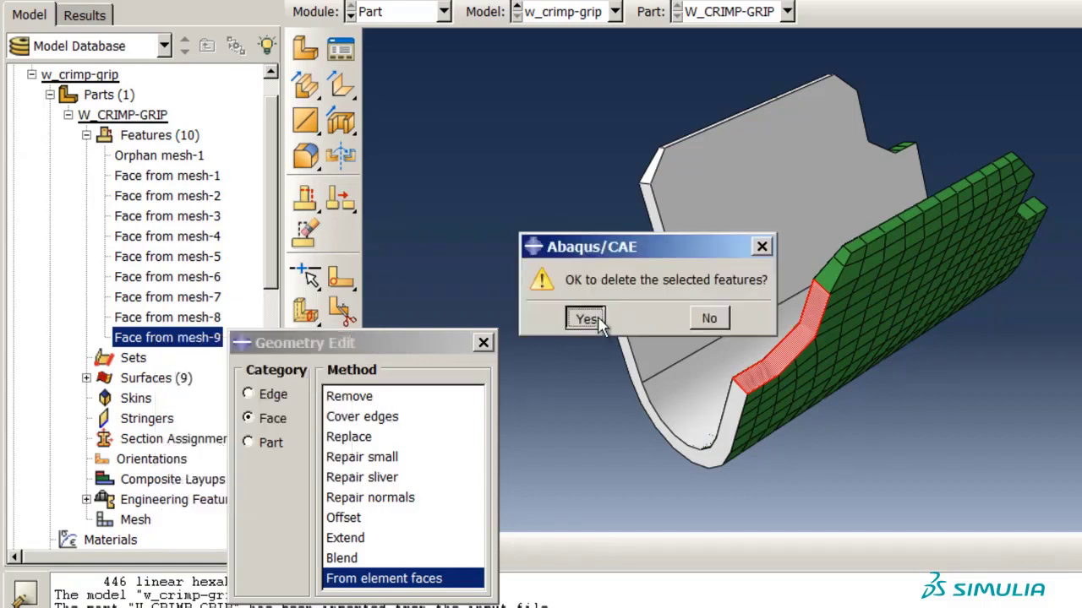
Restart face creation from element faces and create separate faces on the near wall's three lower stepped front edge segments.
left_click(471, 580)
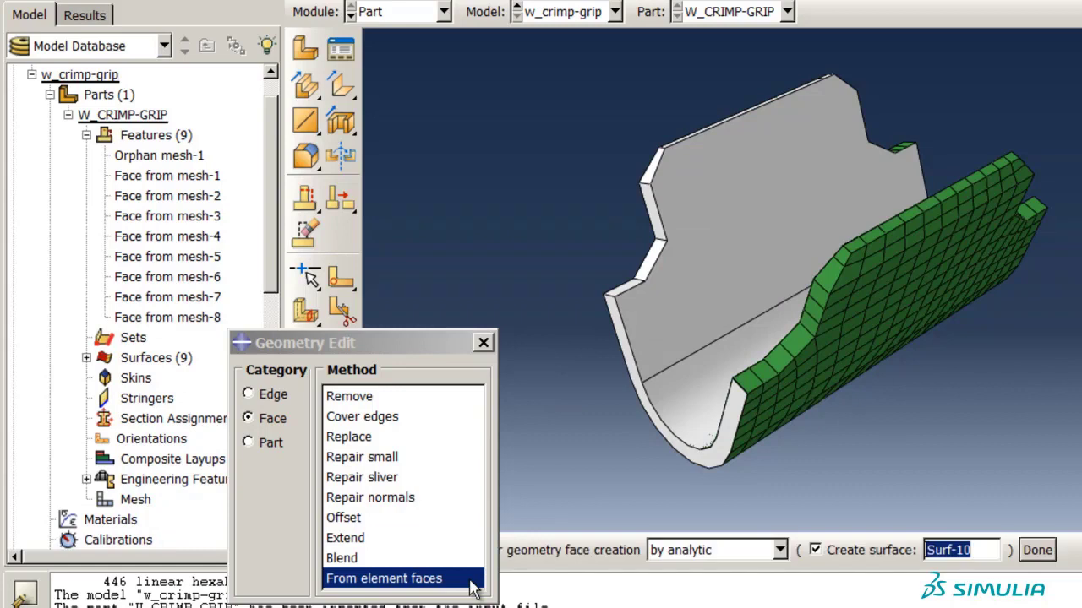
left_click(764, 365)
middle_click(769, 364)
left_click(779, 362)
middle_click(779, 362)
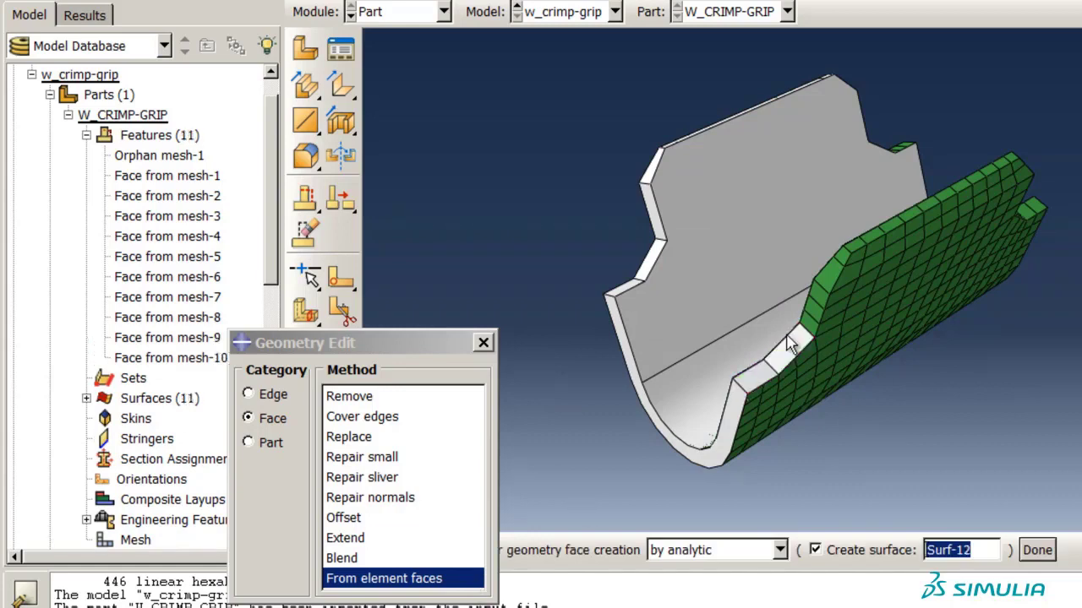
left_click(808, 305)
middle_click(819, 287)
Create geometry faces on the near wall's top edge and on the outer strip directly below it.
left_click(852, 245)
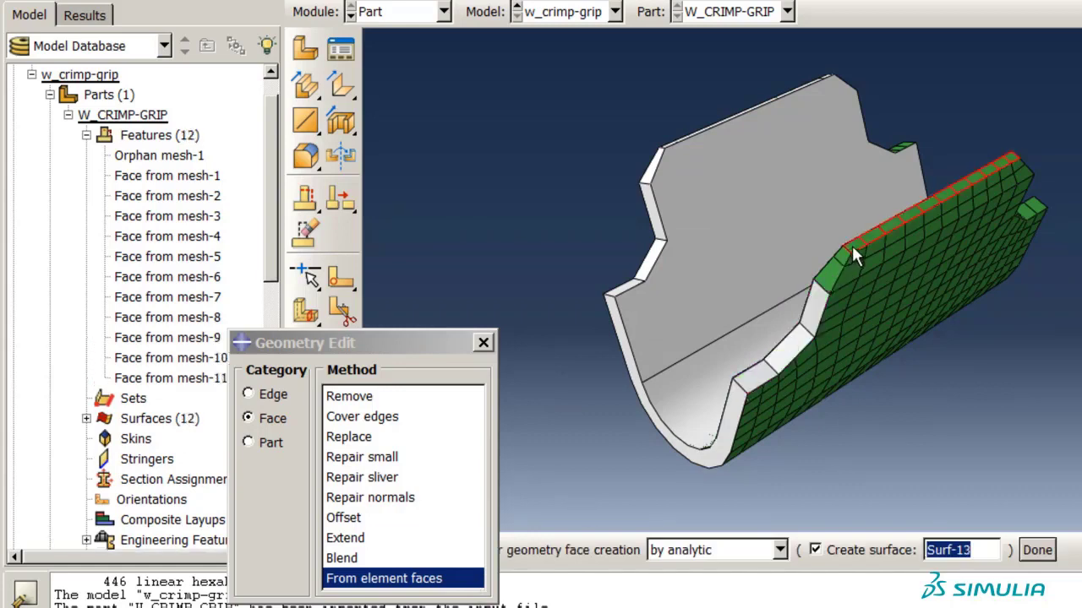
middle_click(855, 247)
left_click(859, 247)
middle_click(859, 247)
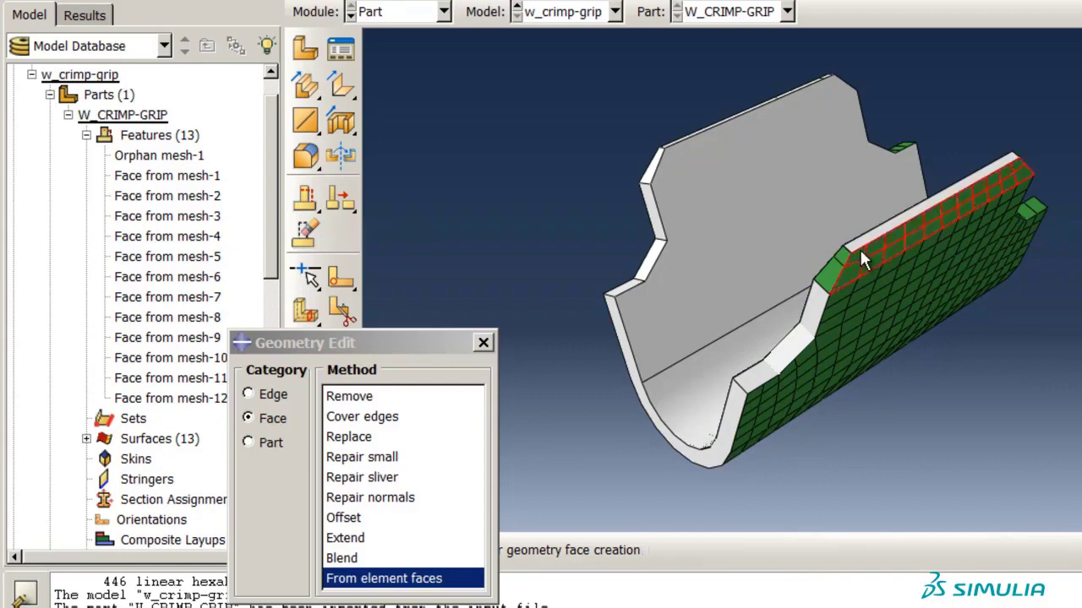
left_click(937, 218)
middle_click(948, 213)
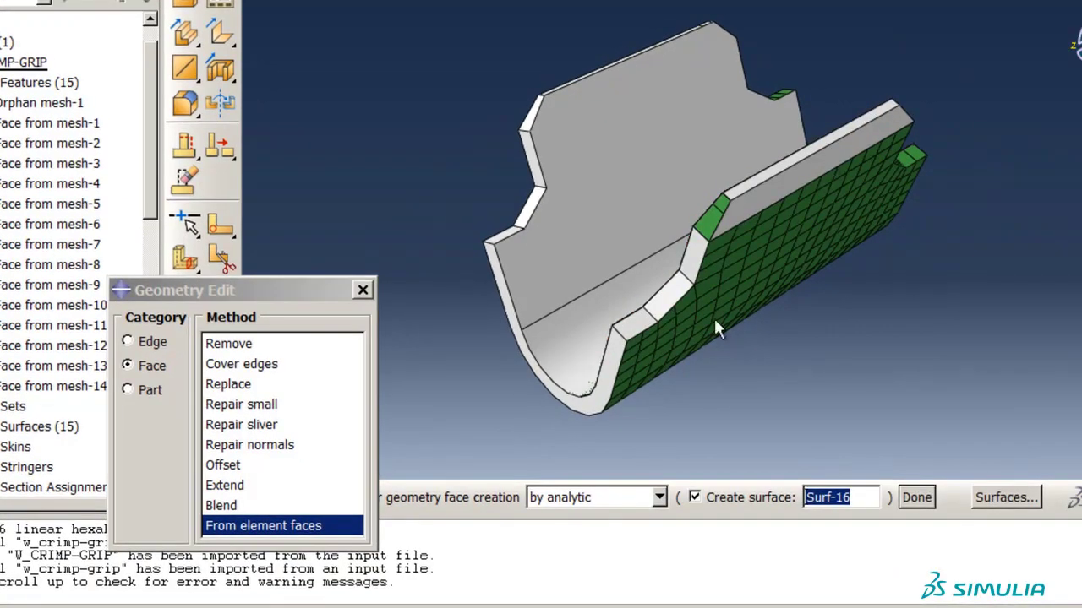
Try the by limiting angle selection method on the grip's outer mesh surface, setting the angle to 50.
left_click(659, 497)
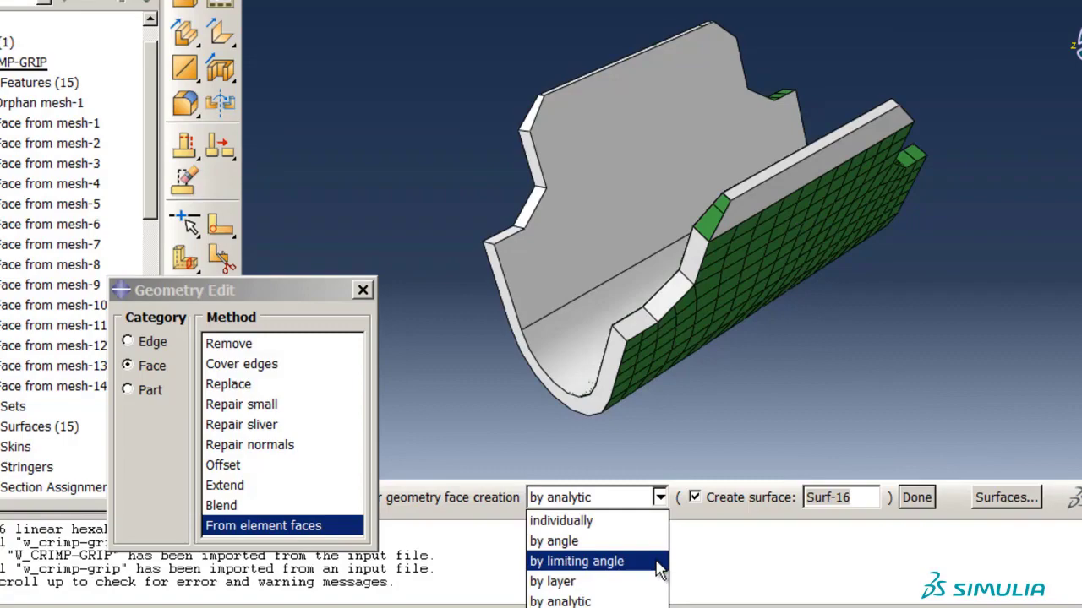
left_click(658, 563)
left_click_drag(741, 329, 632, 46, "ctrl+alt")
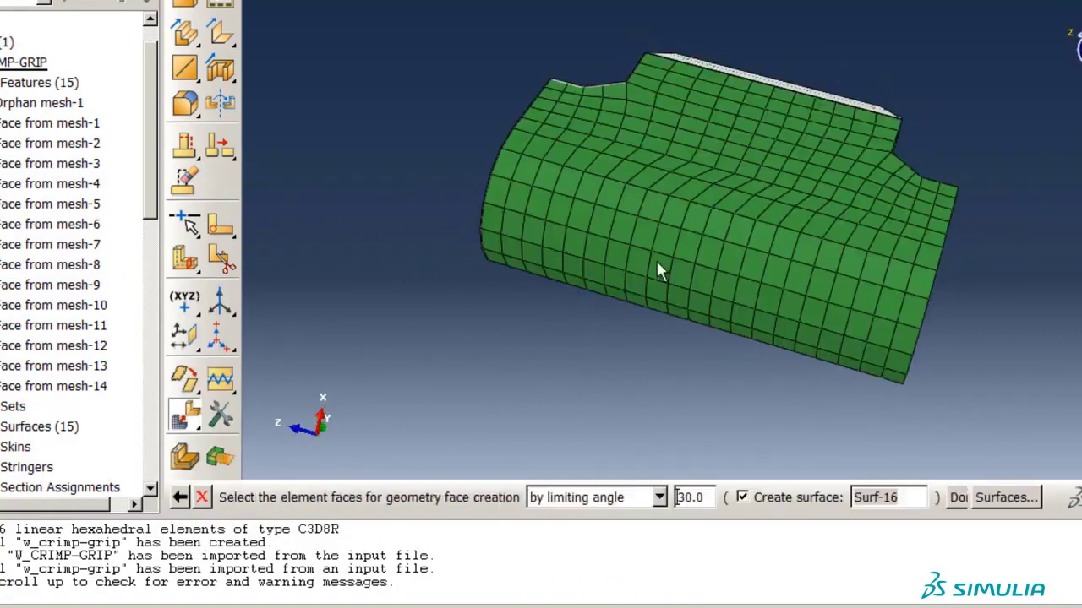
mouse_move(656, 260)
left_mouse_down("ctrl+alt")
mouse_move(665, 208)
mouse_move(681, 193)
left_mouse_up("ctrl+alt")
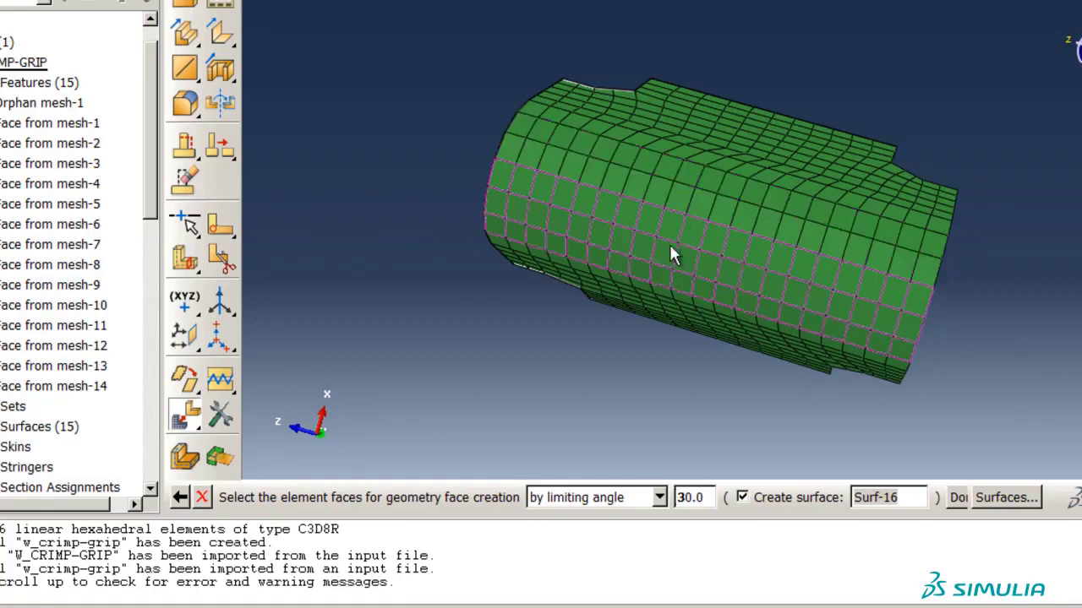
double_click(686, 497)
type("50")
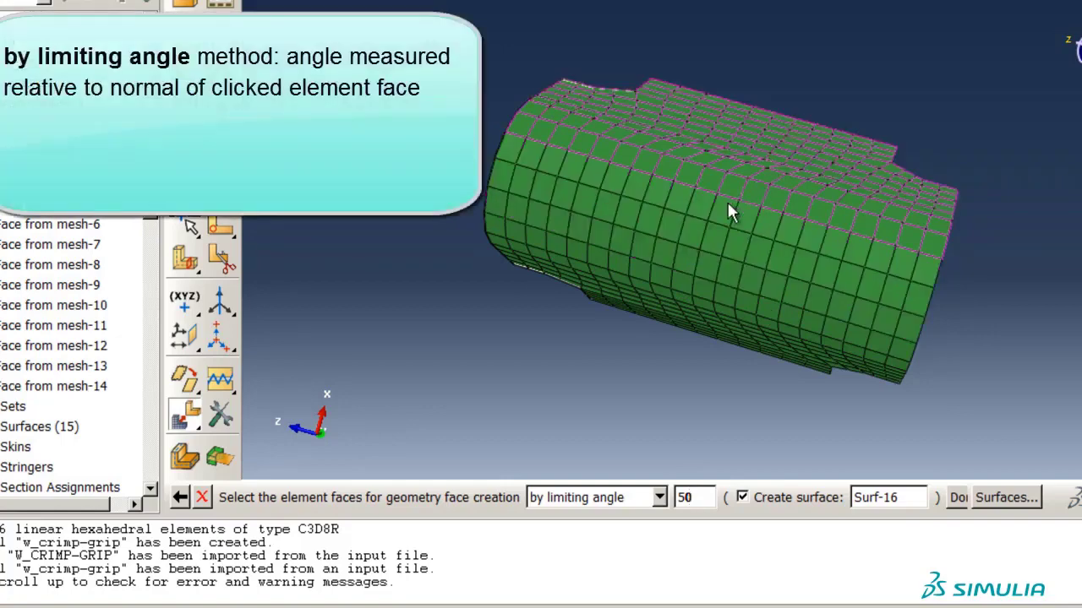
Try the by angle selection method on the outer mesh surface with an angle of 20 and with 30.
left_click(659, 497)
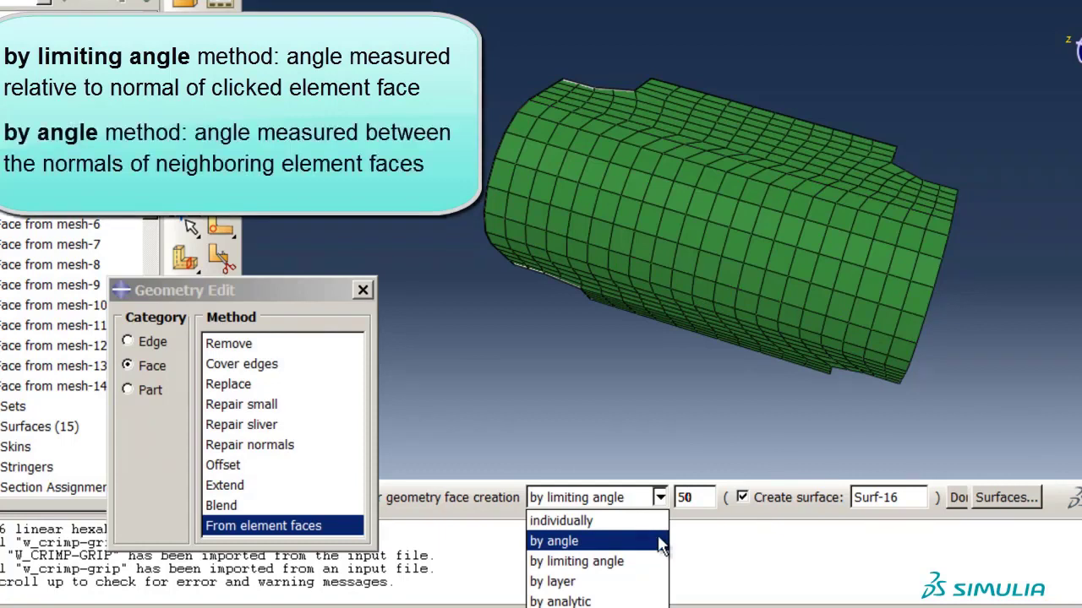
left_click(662, 543)
left_click_drag(698, 495, 675, 497)
key("BackSpace")
type("20")
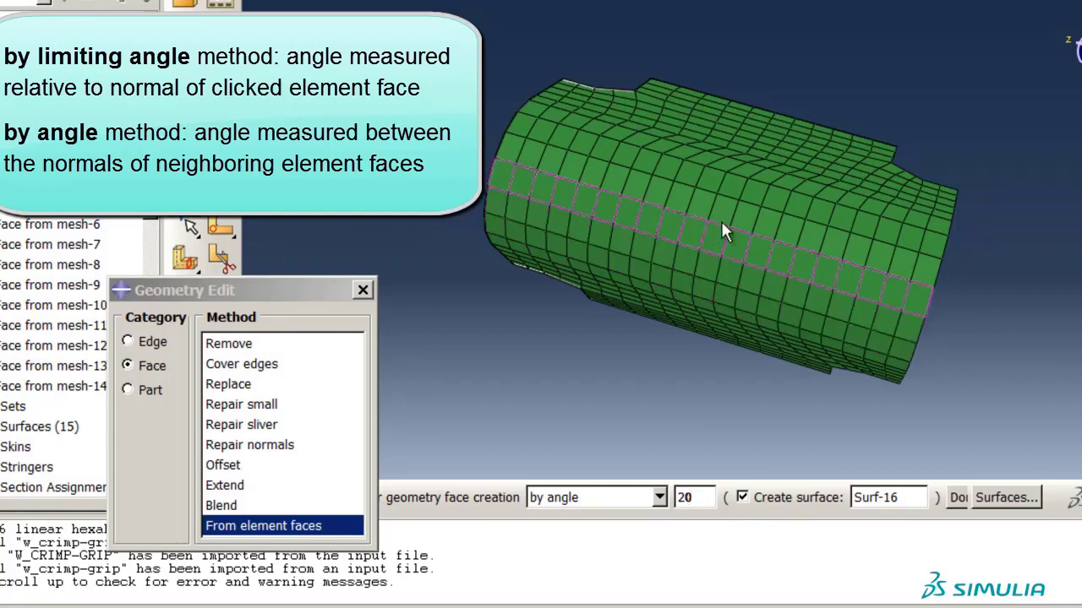
key("BackSpace")
key("BackSpace")
type("30")
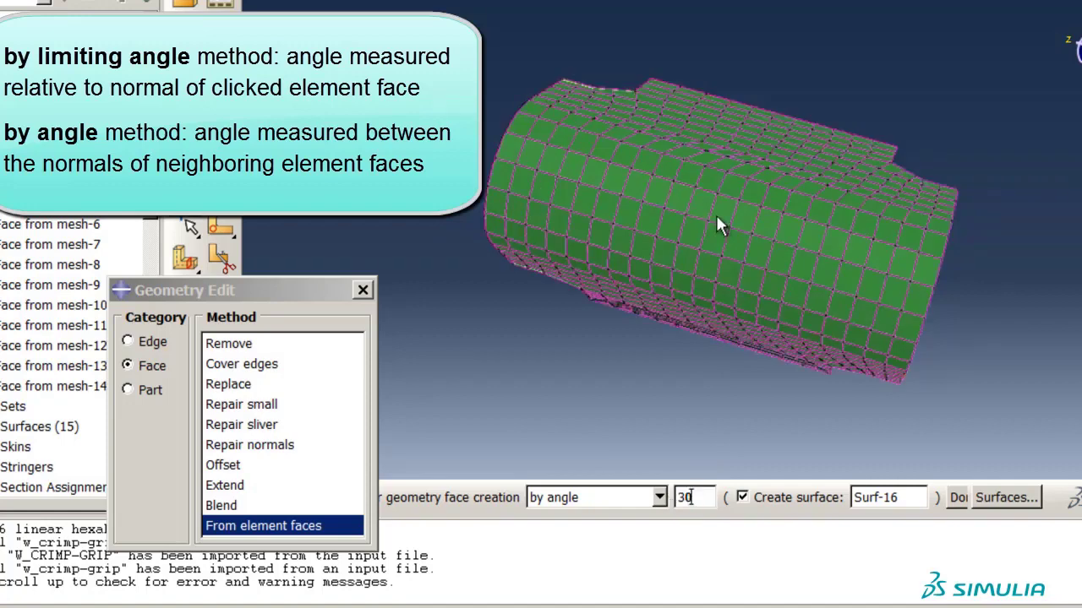
Create a face from a patch of outer elements using by layer selection with 1 layer.
left_click(659, 497)
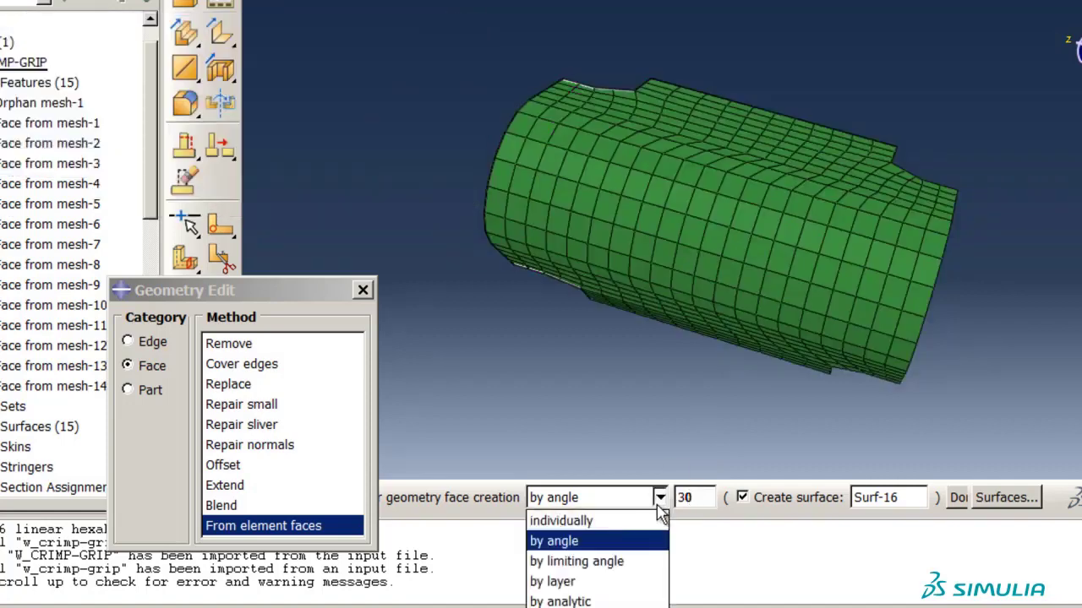
left_click(654, 581)
mouse_move(687, 229)
left_mouse_down("ctrl+alt")
mouse_move(656, 181)
mouse_move(691, 269)
left_mouse_up("ctrl+alt")
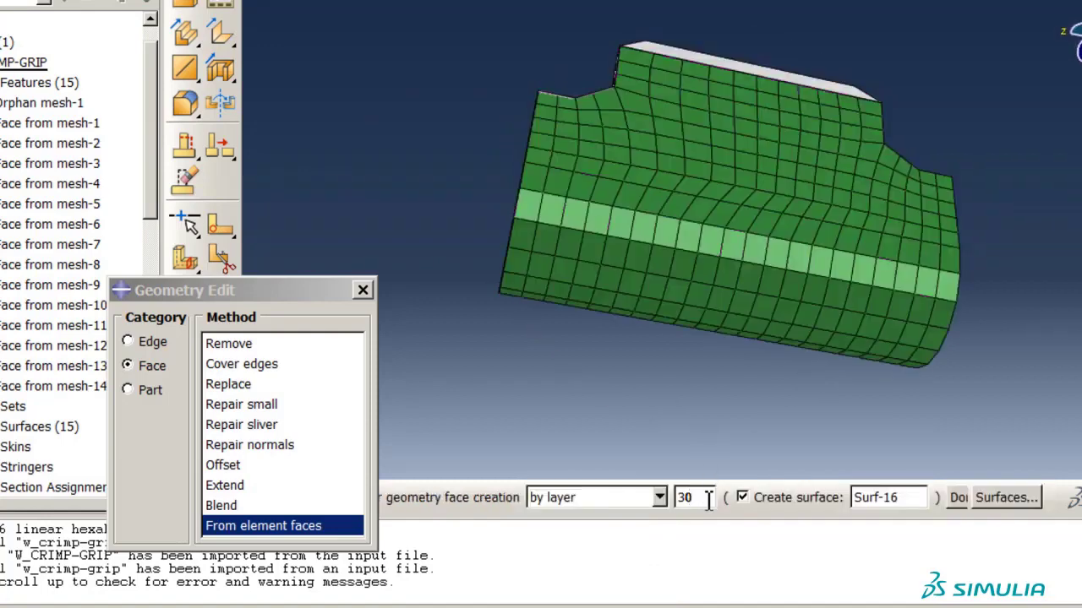
type("1")
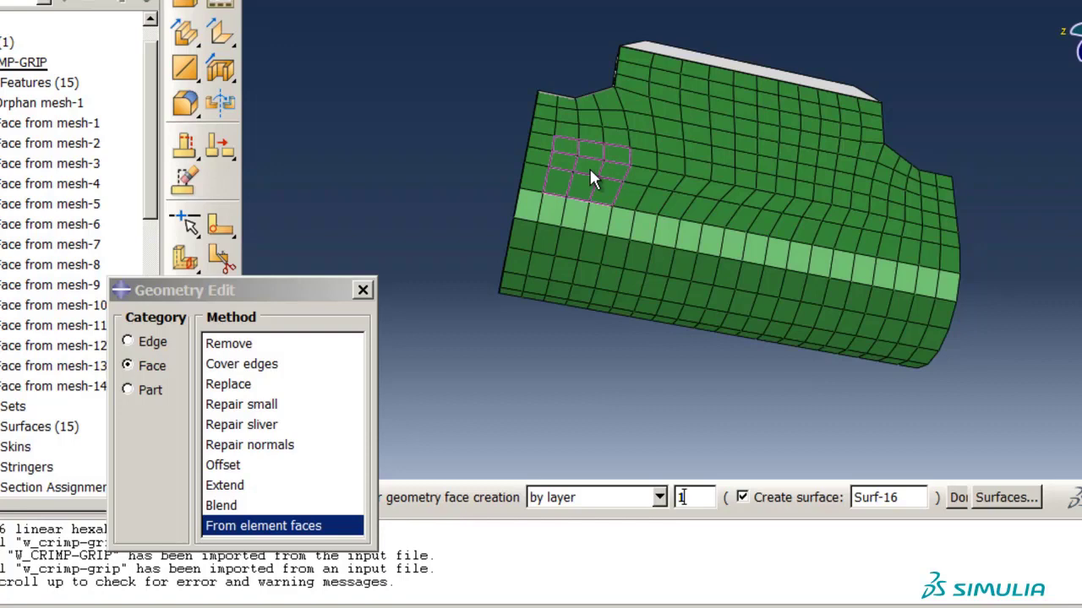
left_click(585, 201)
middle_click(584, 201)
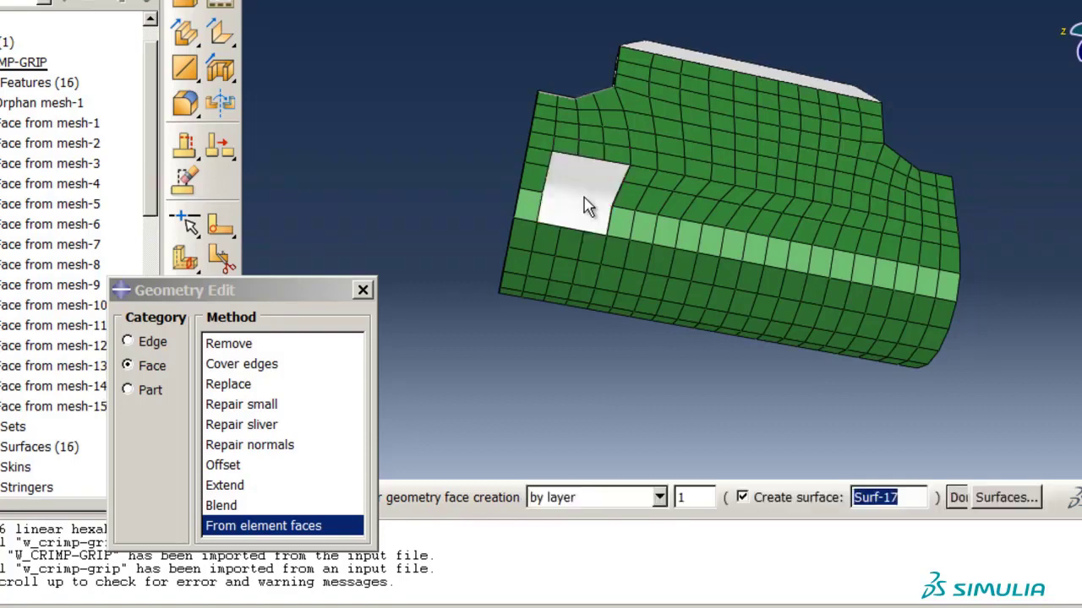
Create a face from the central patch of outer wall elements using by layer selection with 2 layers.
double_click(683, 497)
type("2")
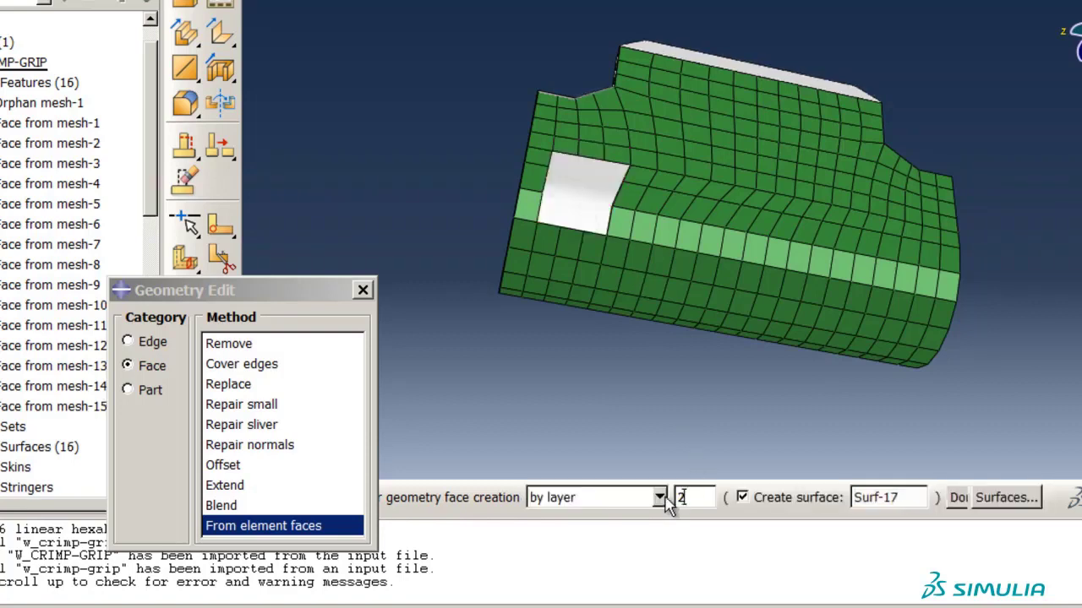
left_click(754, 170)
middle_click(753, 165)
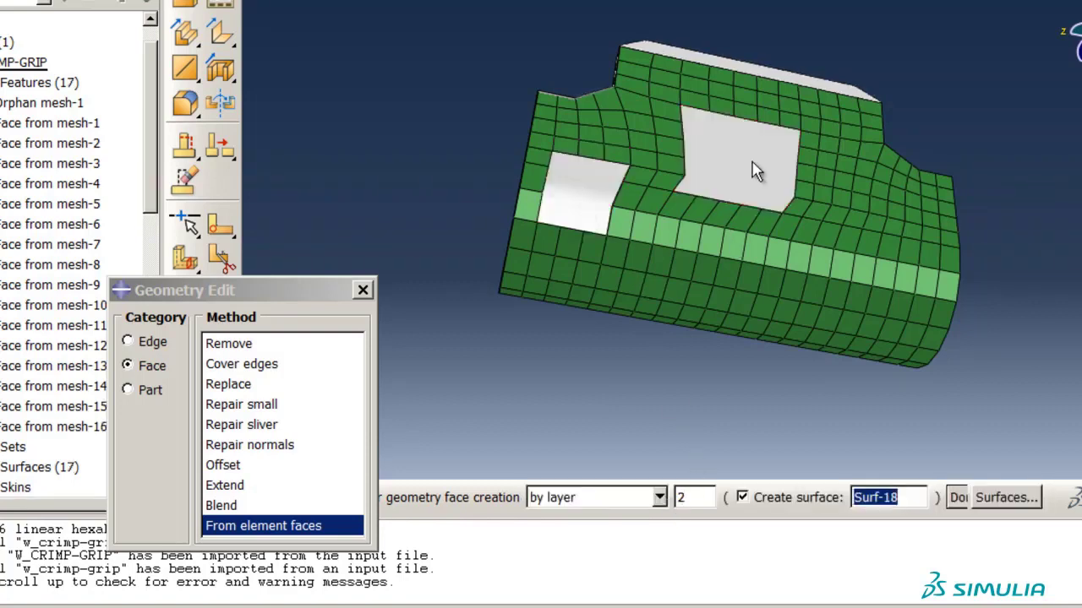
Create a face from the outer elements near the grip's far end using by layer selection with 3 layers.
double_click(681, 497)
type("3")
left_click(816, 297)
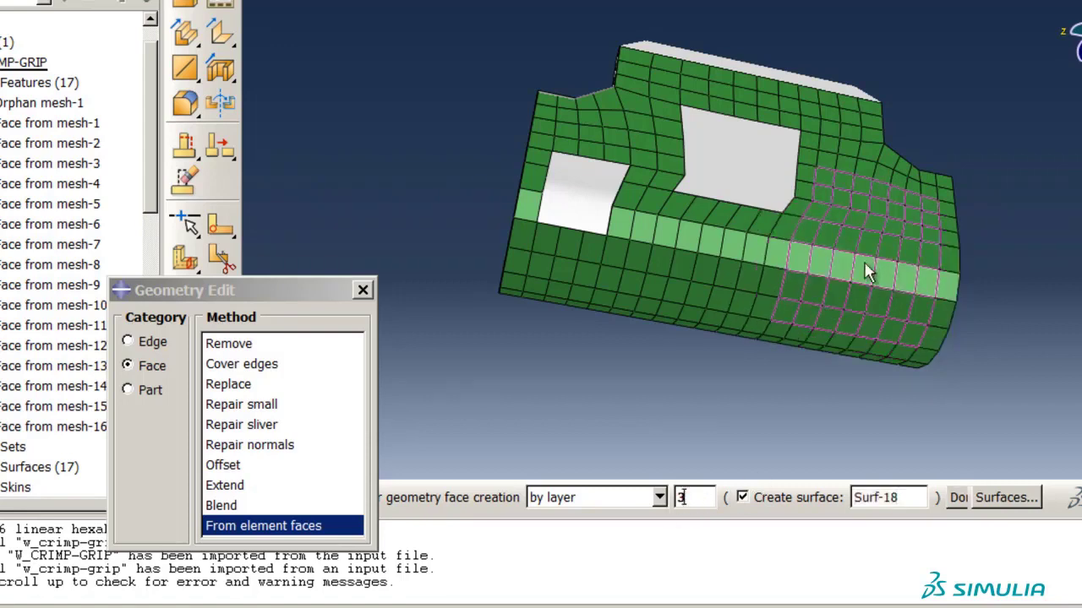
left_click(862, 292)
middle_click(860, 286)
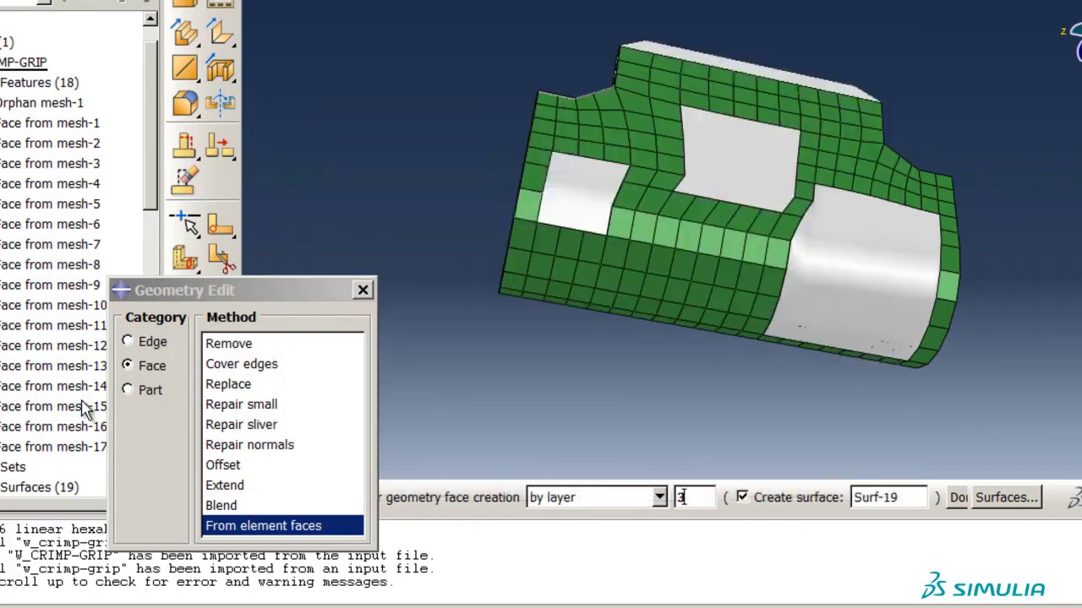
Delete the three faces created by layer, Face from mesh-15 through Face from mesh-17.
left_click_drag(88, 406, 82, 452)
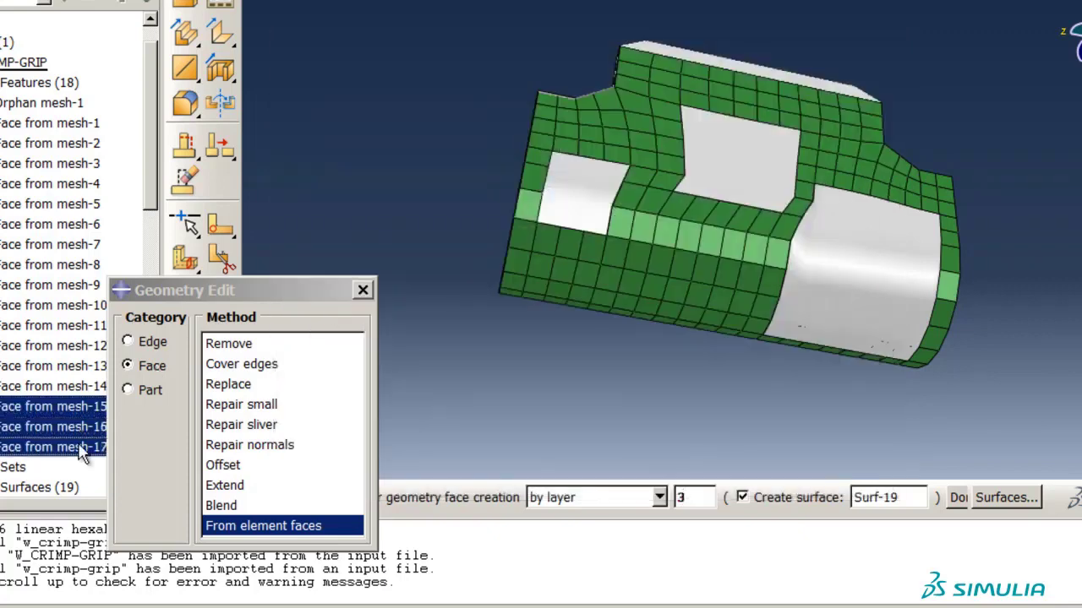
right_click(82, 452)
left_click(131, 541)
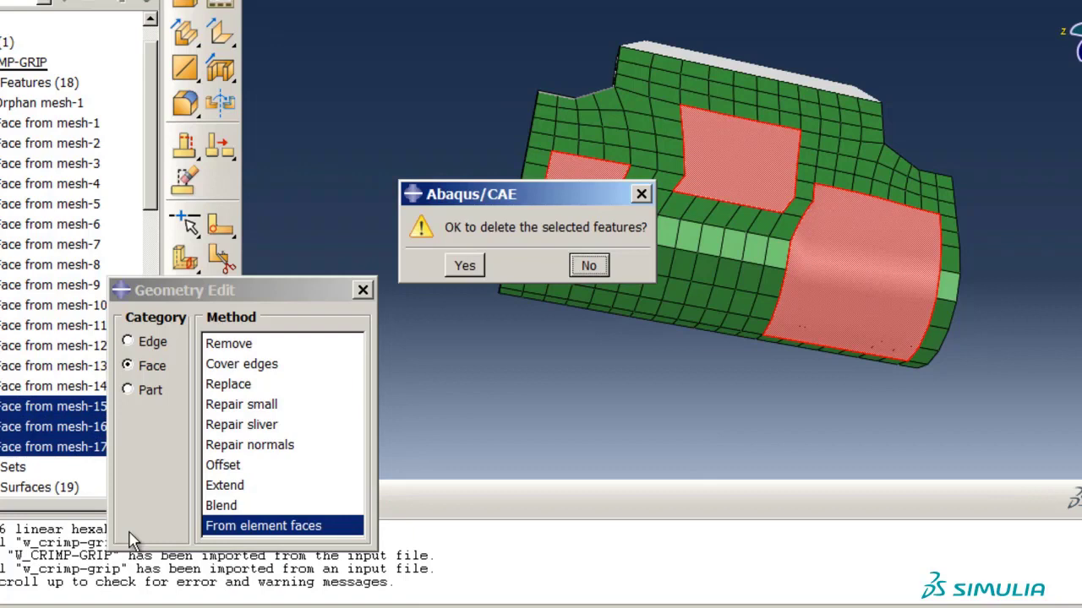
left_click(458, 265)
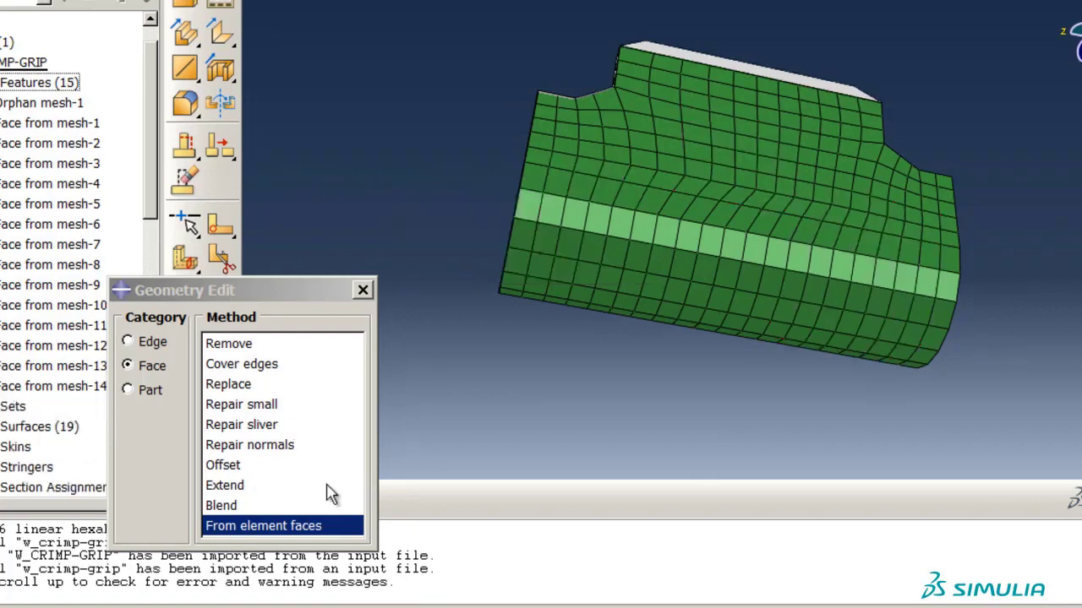
Create faces from element faces on the outer flat wall and the rounded base using by analytic selection.
left_click(331, 524)
left_click(659, 498)
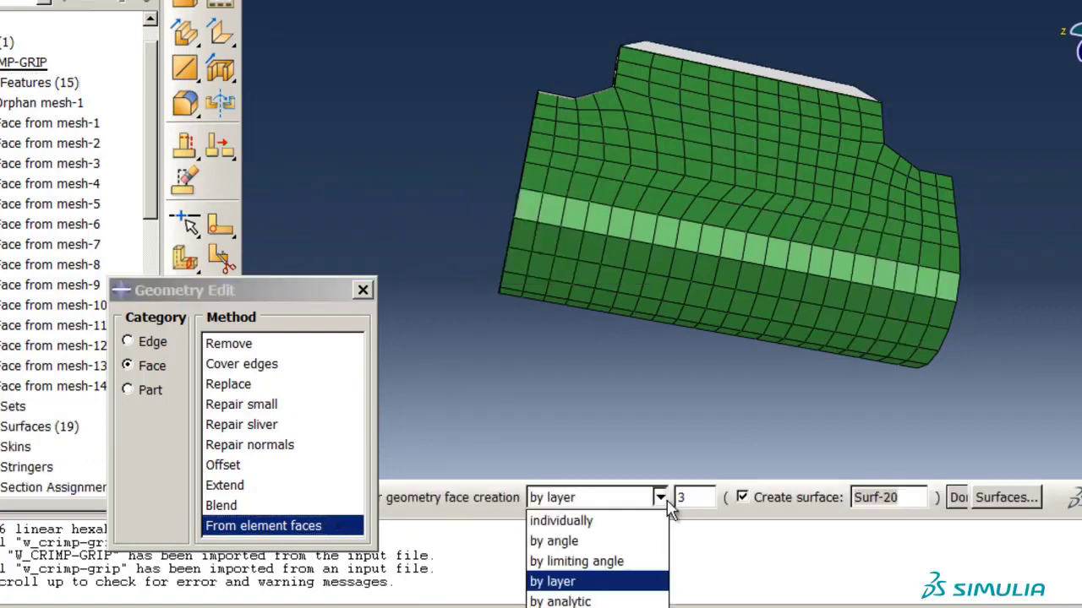
left_click(653, 602)
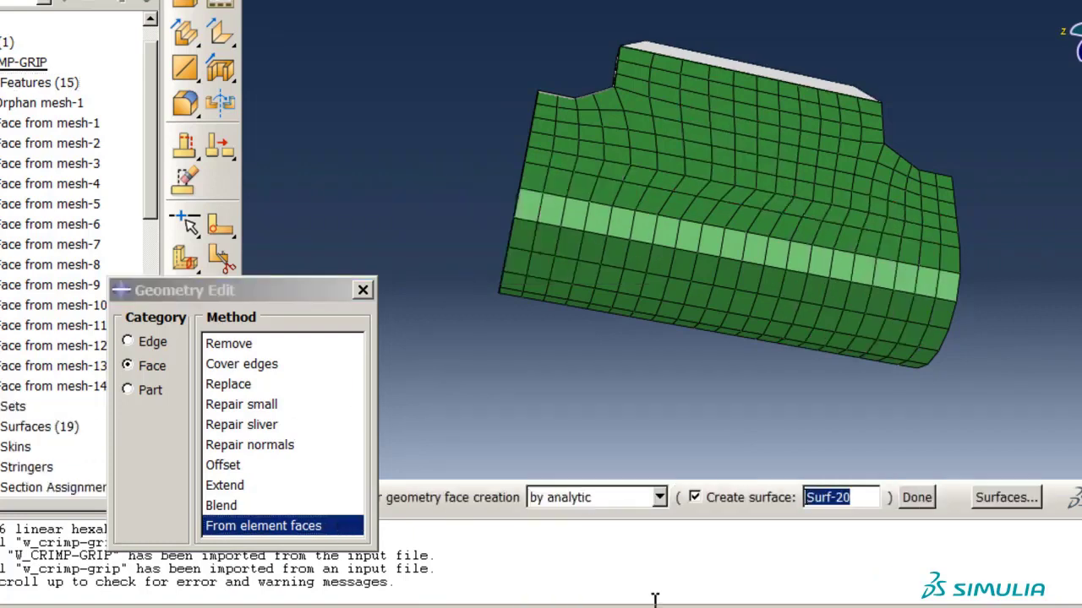
left_click(757, 143)
left_click(759, 228)
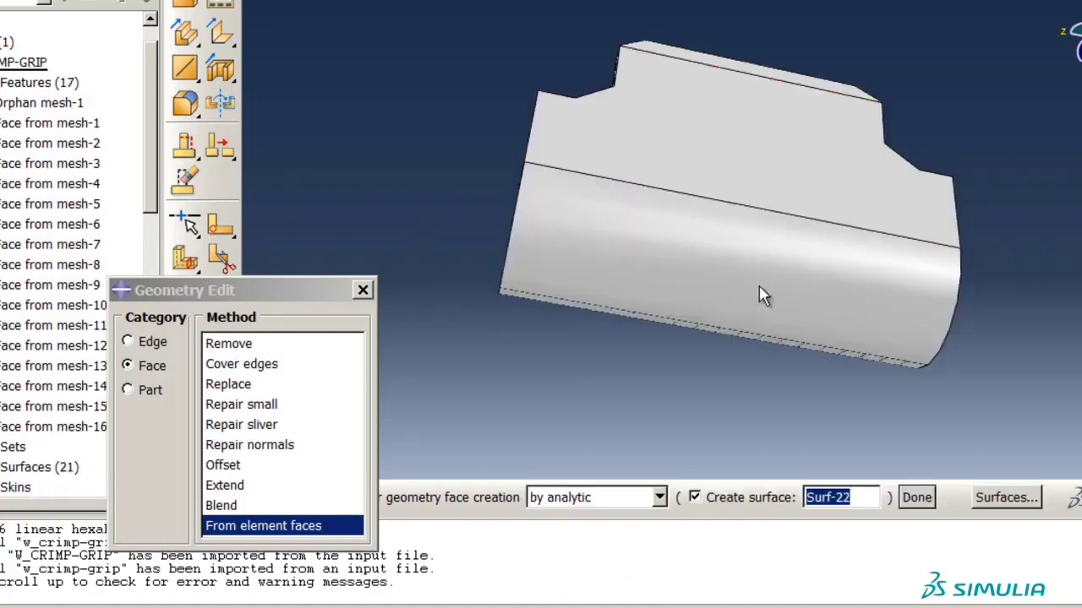
Create faces on the opposite outer wall and its narrow edge strip using by analytic selection.
left_click_drag(759, 286, 756, 92, "ctrl+alt")
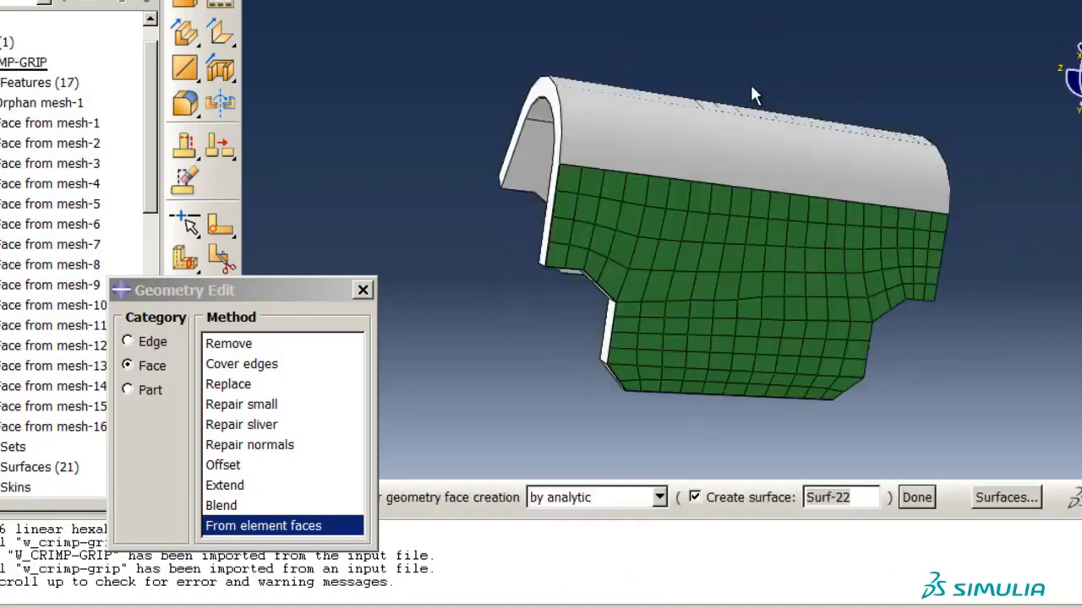
left_click(762, 247)
left_click(747, 380)
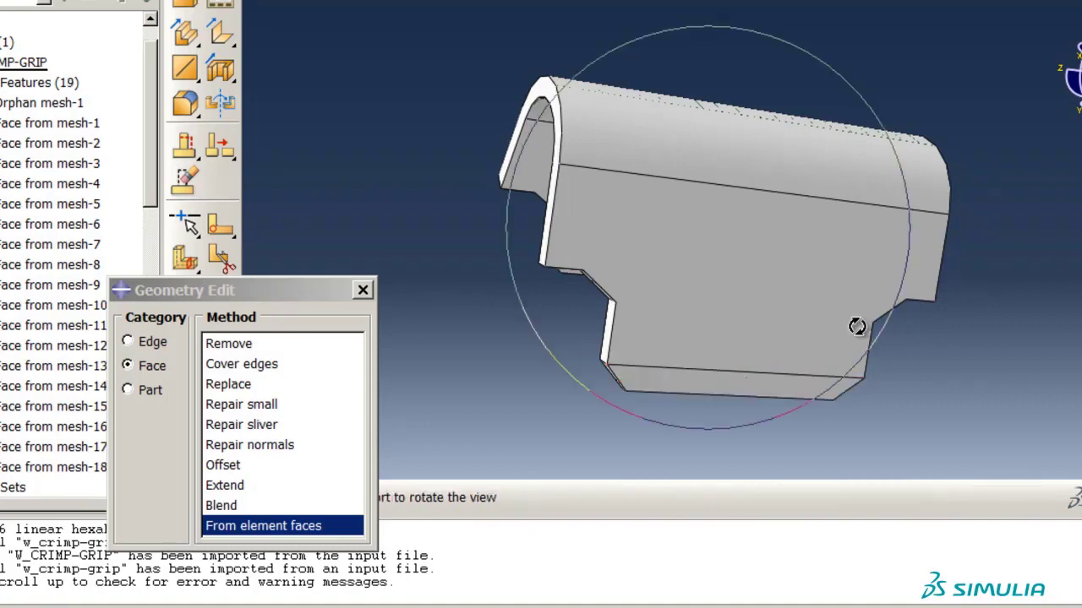
Create faces by analytic selection on one wall's stepped end edges and along the U-shaped end profile.
left_click_drag(856, 327, 592, 169, "ctrl+alt")
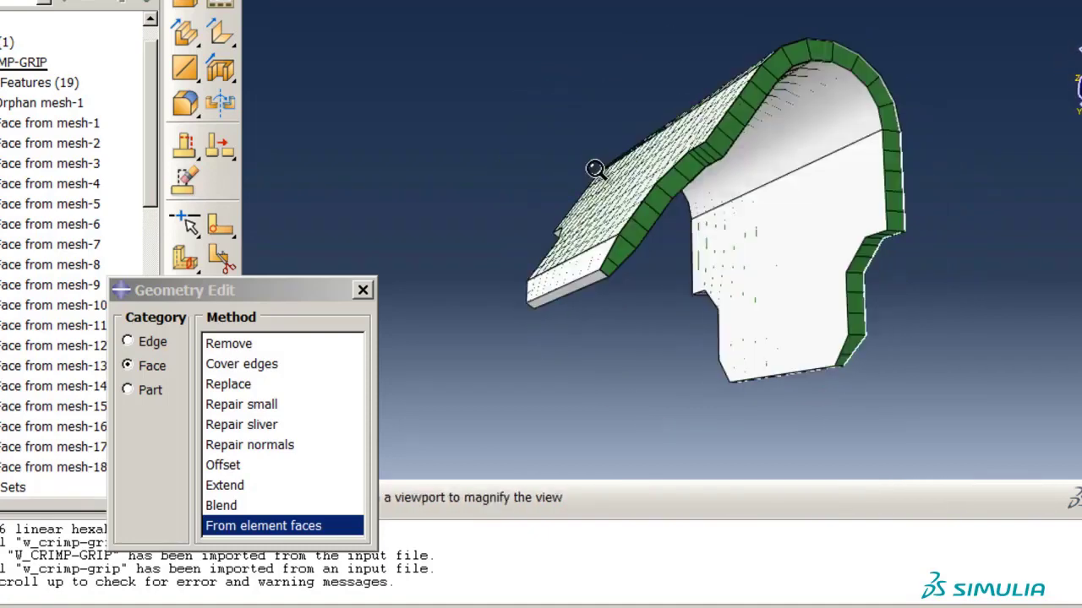
left_click(629, 246)
left_click(680, 179)
left_click(714, 161)
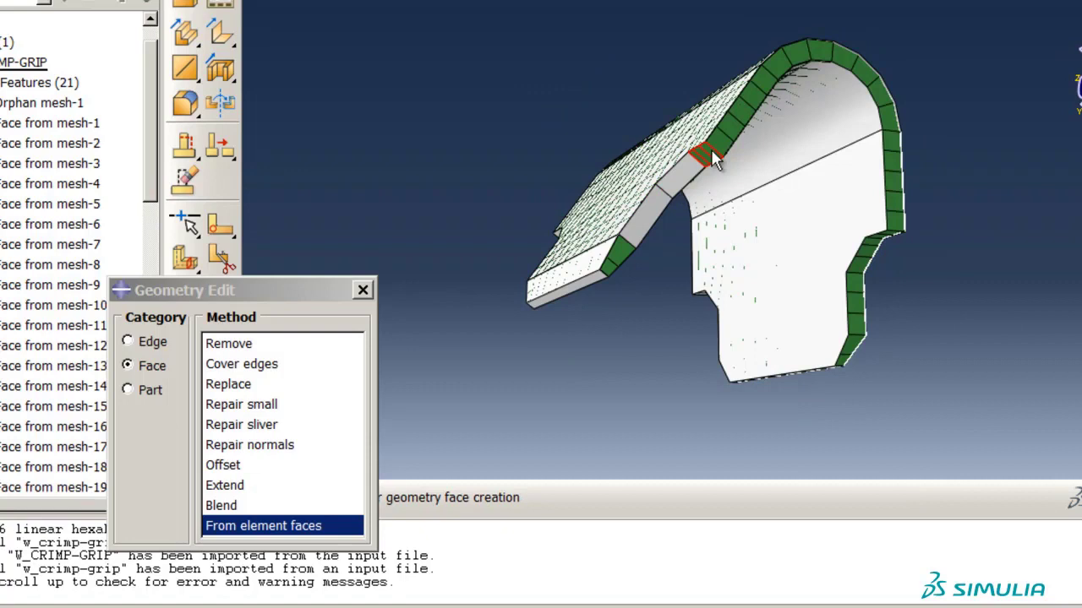
left_click(726, 128)
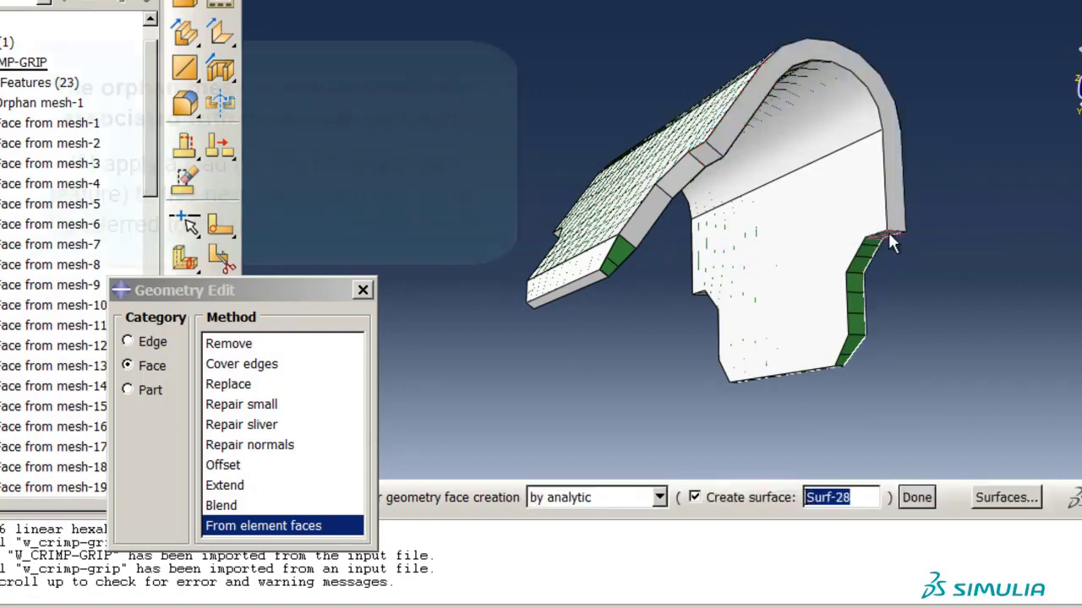
Create faces by analytic selection on the opposite wall's notch and end edges and on the first wall's bevelled end.
left_click(889, 237)
left_click(862, 253)
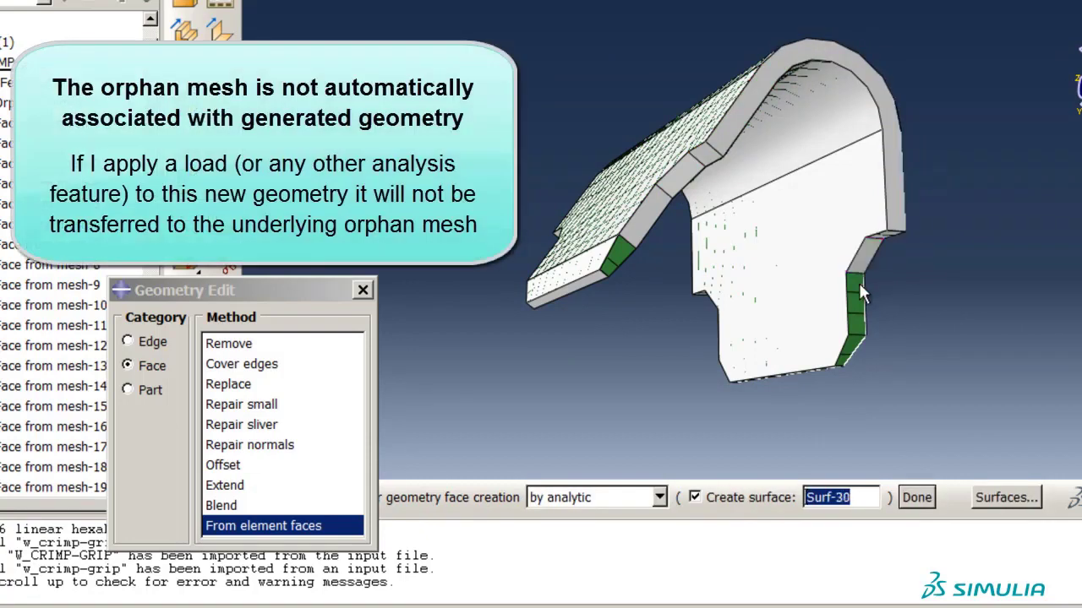
left_click(859, 282)
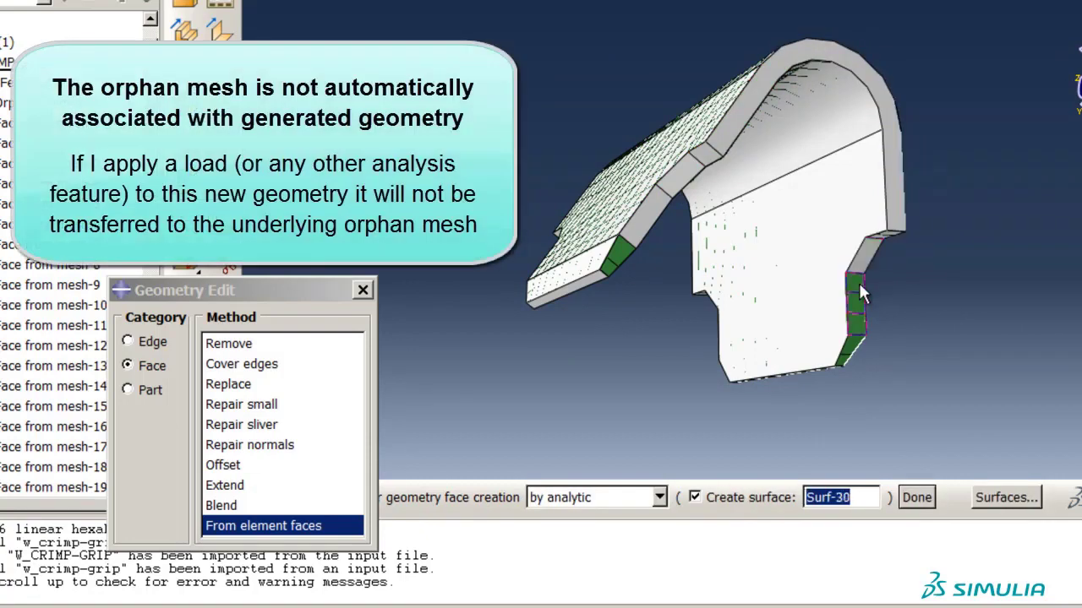
left_click(615, 264)
Create faces on the remaining bevelled element patches at both ends of the tab using by angle selection at 30.
left_click_drag(677, 293, 735, 64, "ctrl+alt")
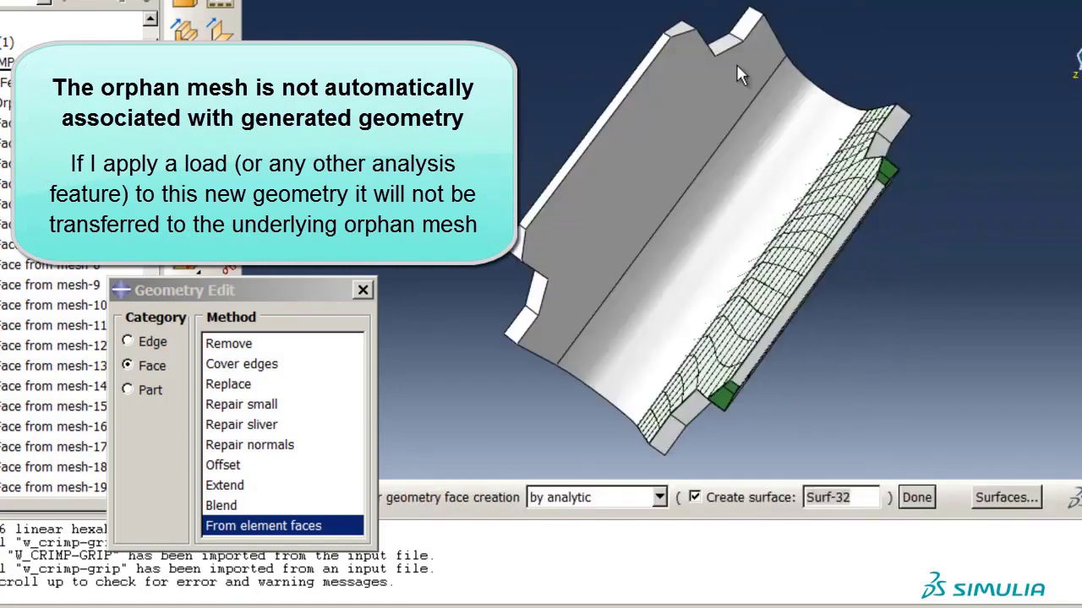
mouse_move(725, 126)
left_mouse_down("ctrl+alt")
mouse_move(713, 271)
mouse_move(612, 175)
left_mouse_up("ctrl+alt")
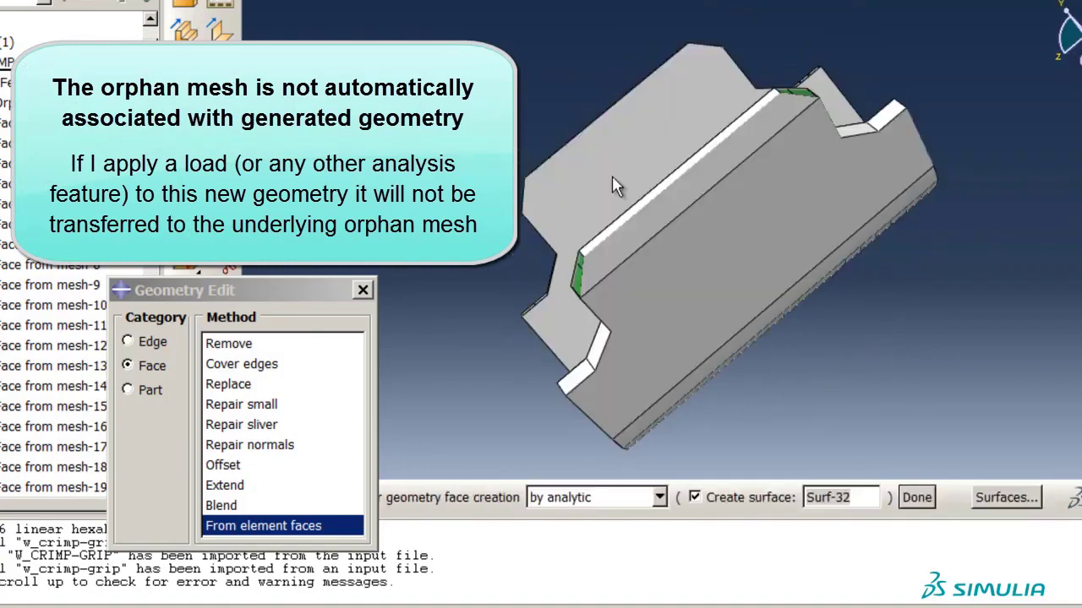
left_click(659, 497)
left_click(558, 535)
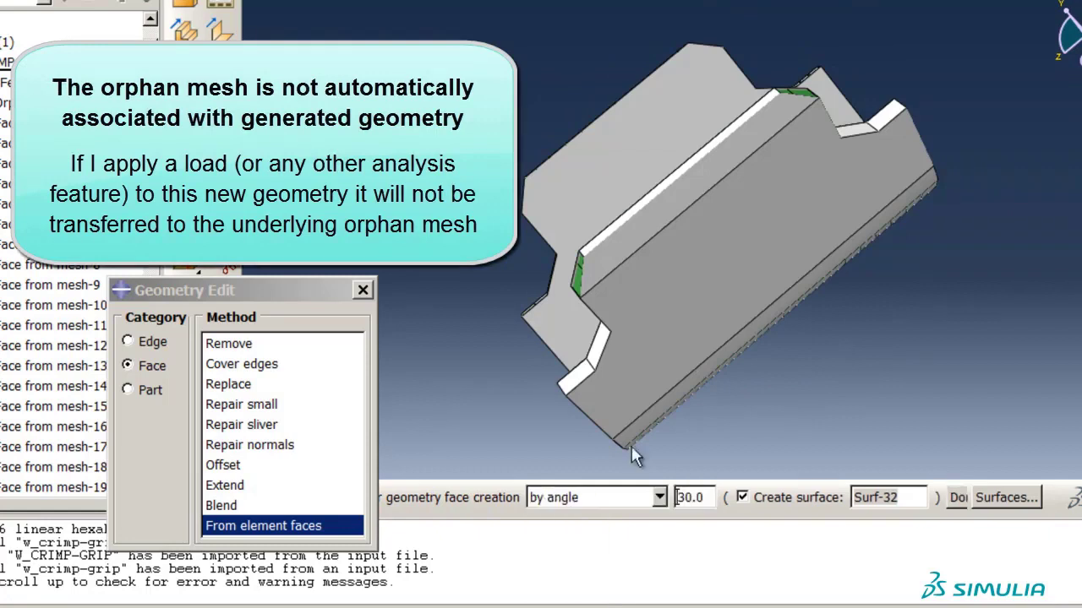
left_click(579, 279)
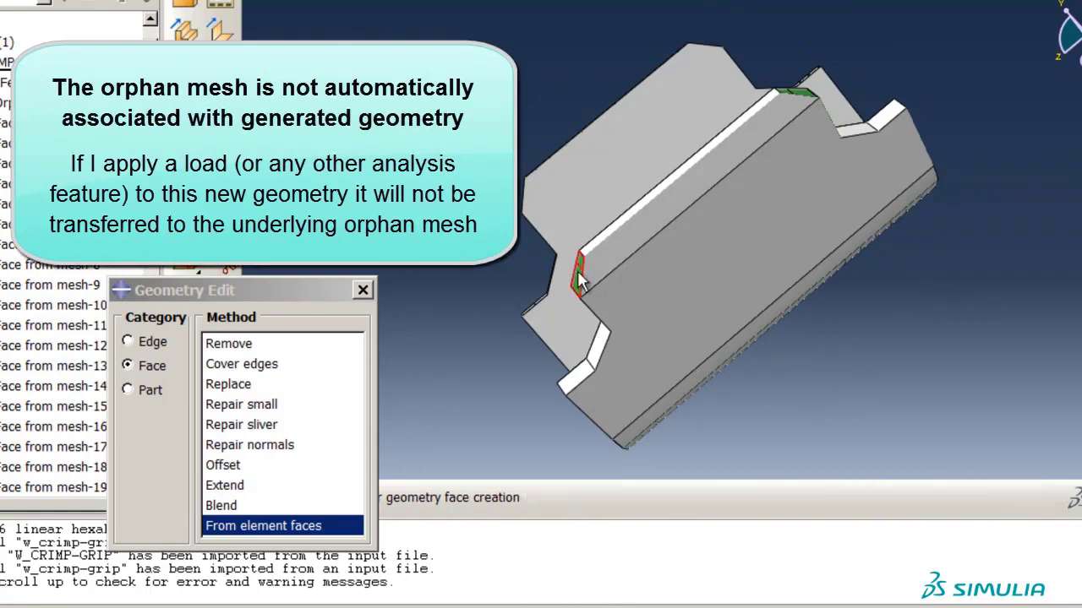
left_click(807, 95)
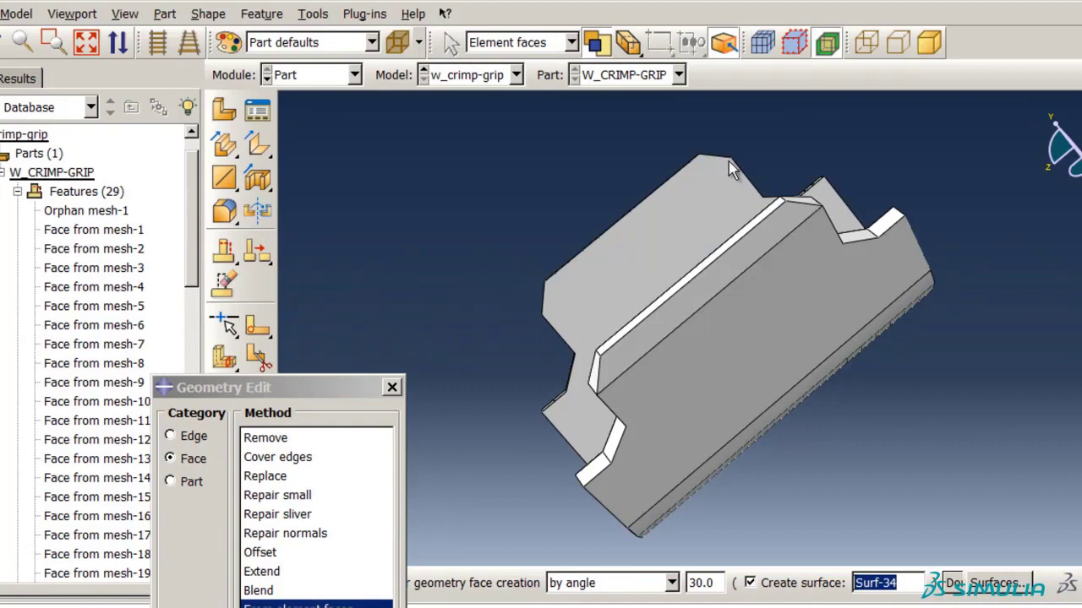
In the Mesh module, associate a narrow end face of the wall tab with its mesh faces, selected by angle at 30.
left_click(357, 75)
left_click(342, 207)
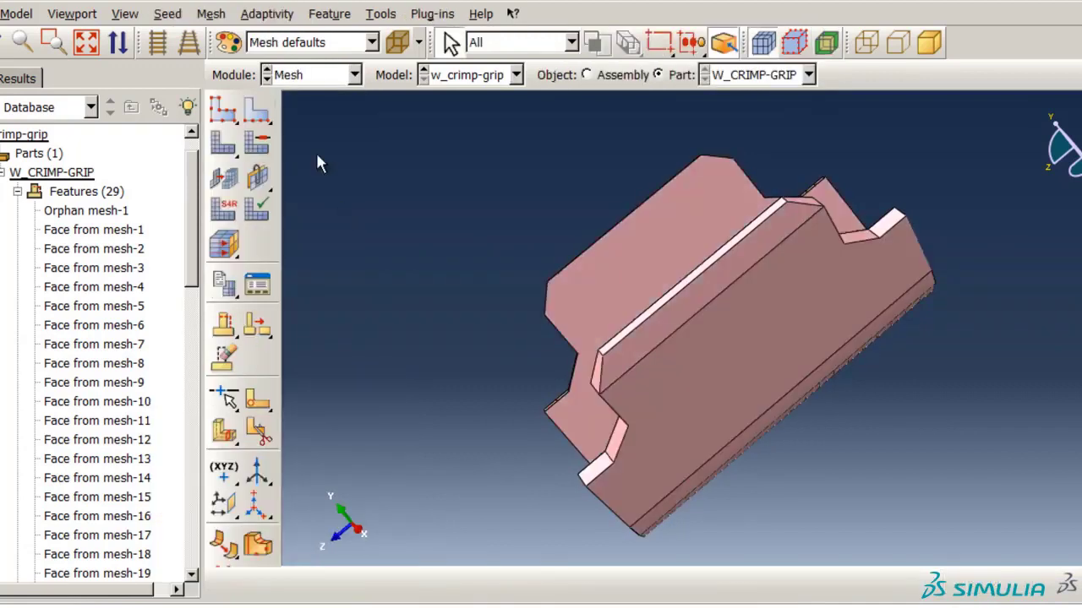
left_click(211, 14)
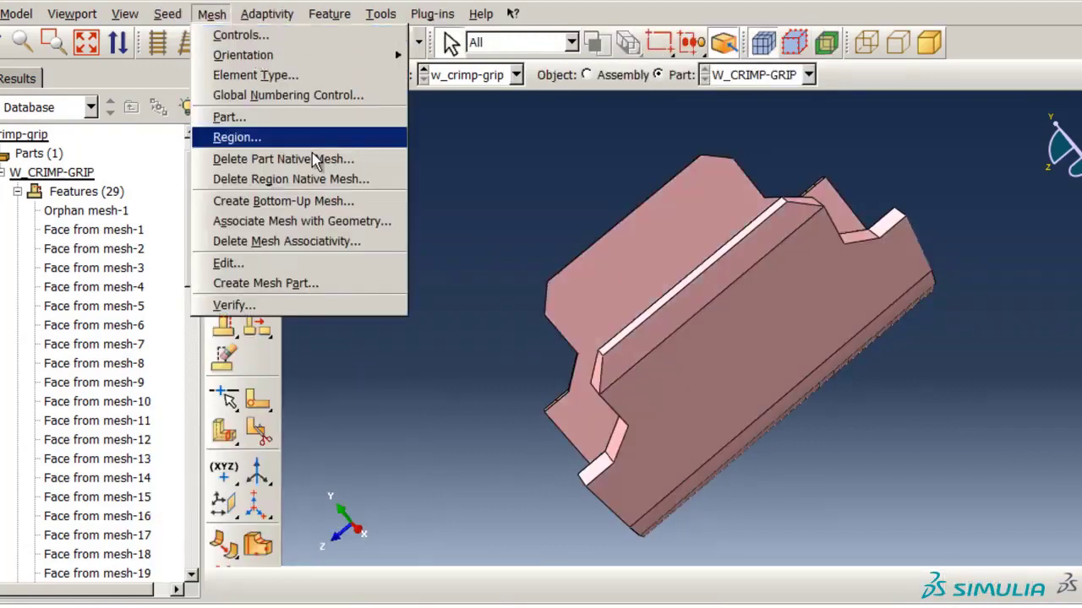
left_click(334, 221)
left_click_drag(486, 380, 733, 310, "ctrl+alt")
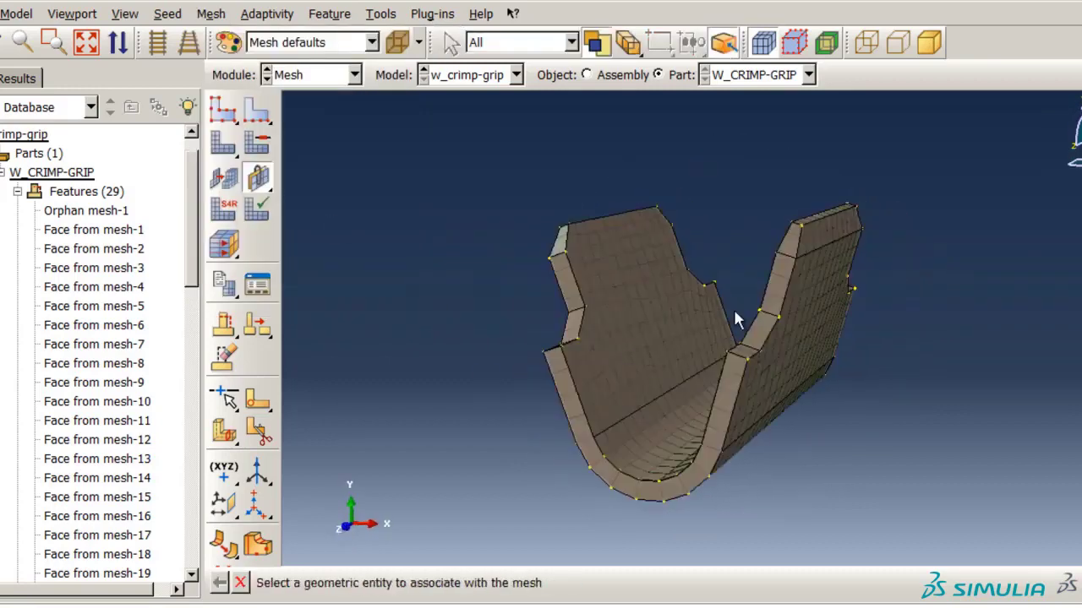
left_click(779, 283)
left_click(779, 283)
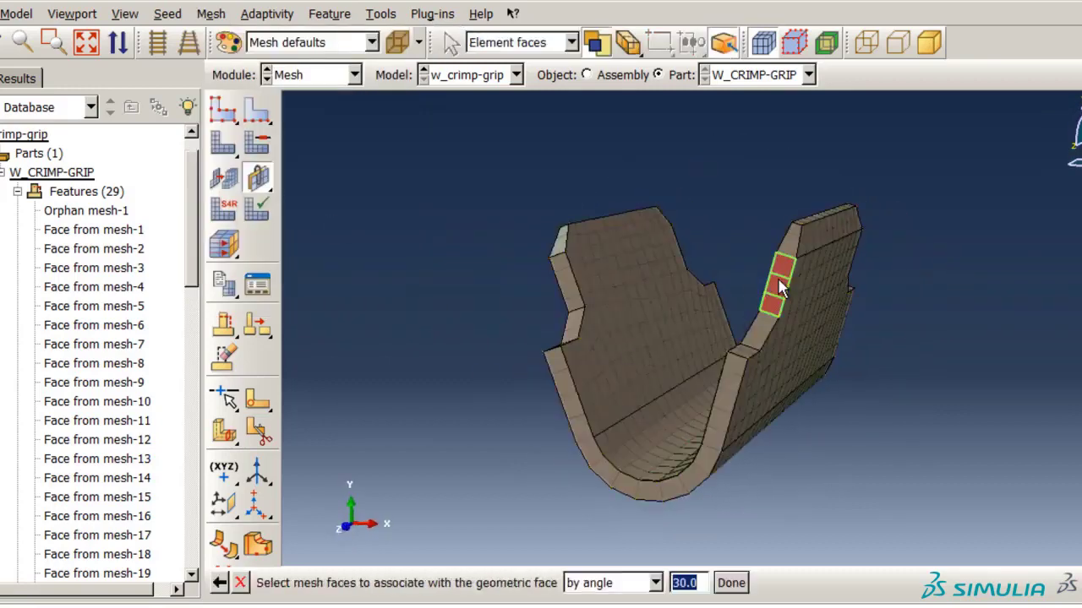
middle_click(779, 283)
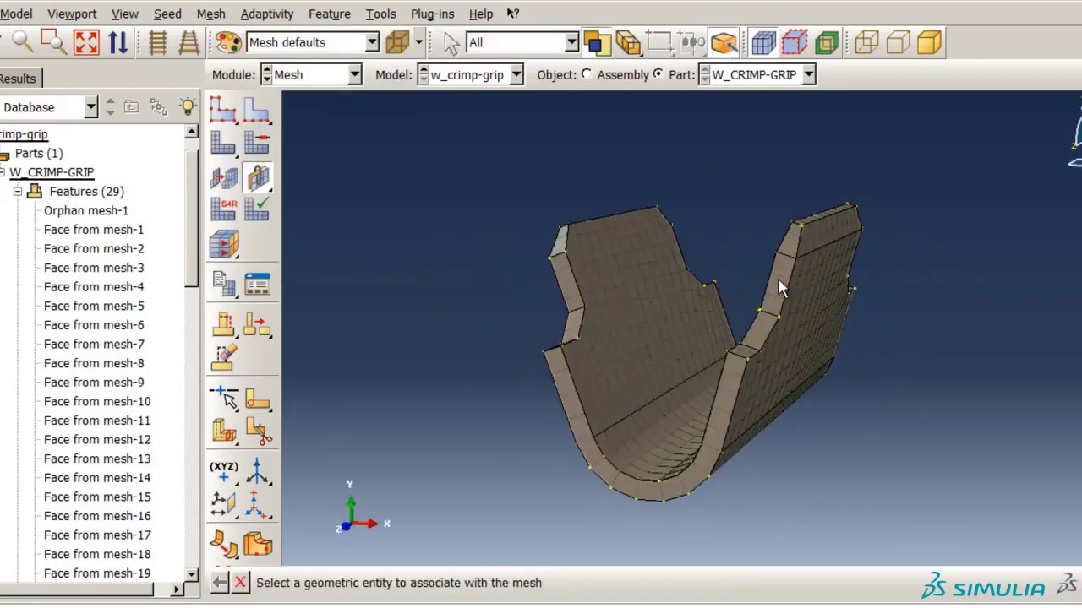
Associate the large inner wall face with its mesh faces, selected by angle with a value of 1.
left_click(657, 370)
type("1")
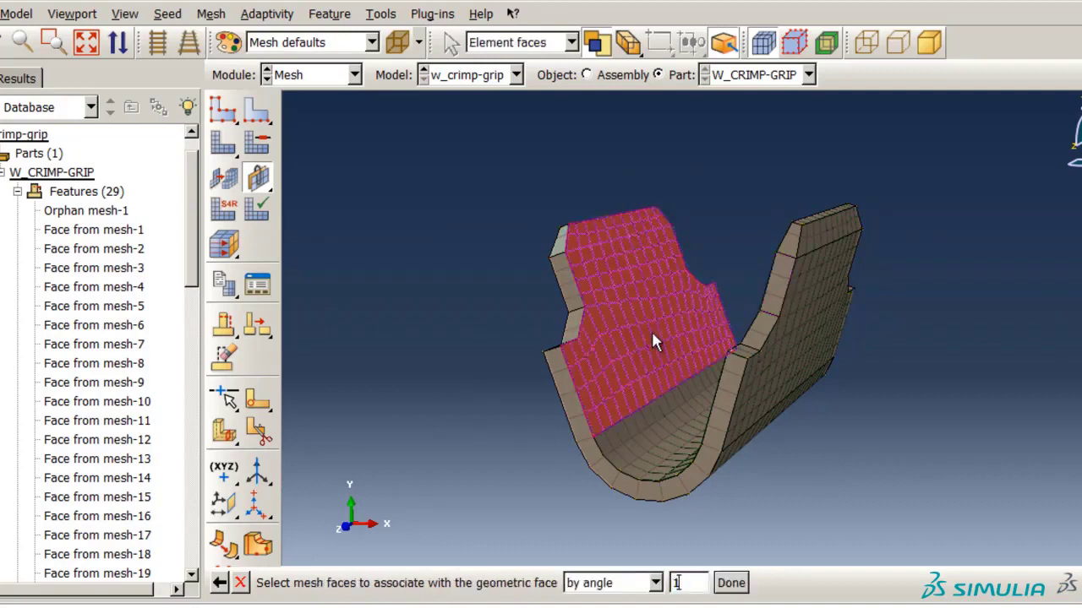
left_click(654, 340)
middle_click(654, 341)
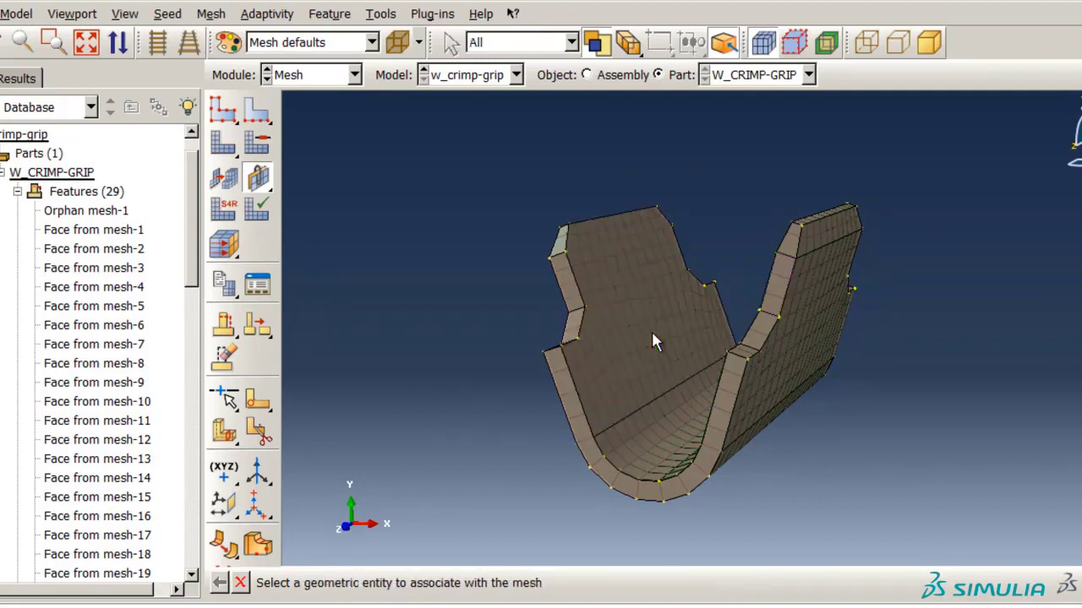
Delete the Orphan mesh-1 feature from the W_CRIMP-GRIP part.
right_click(122, 211)
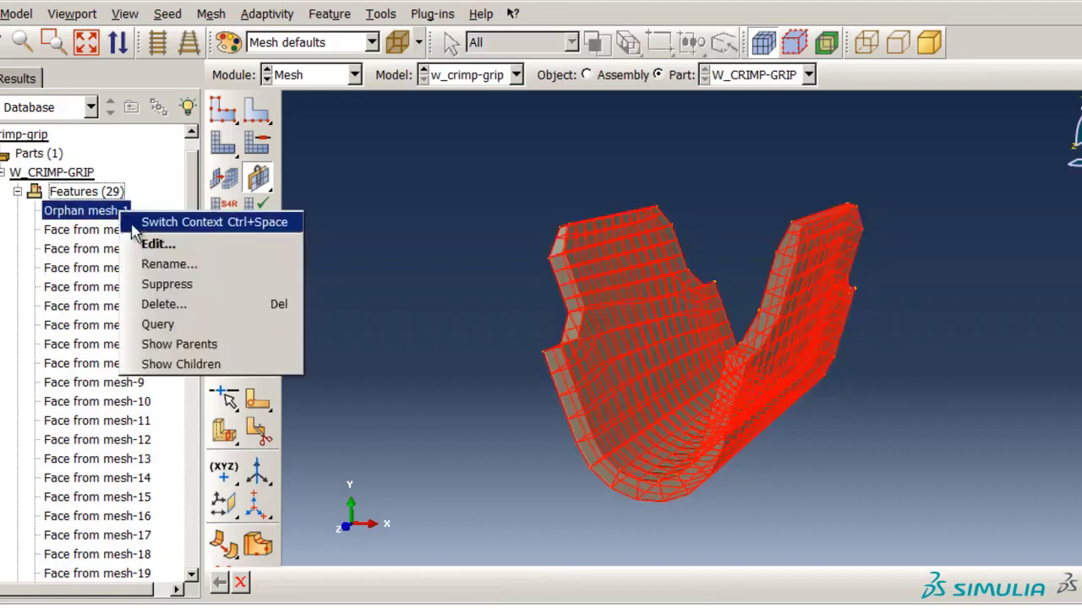
left_click(163, 305)
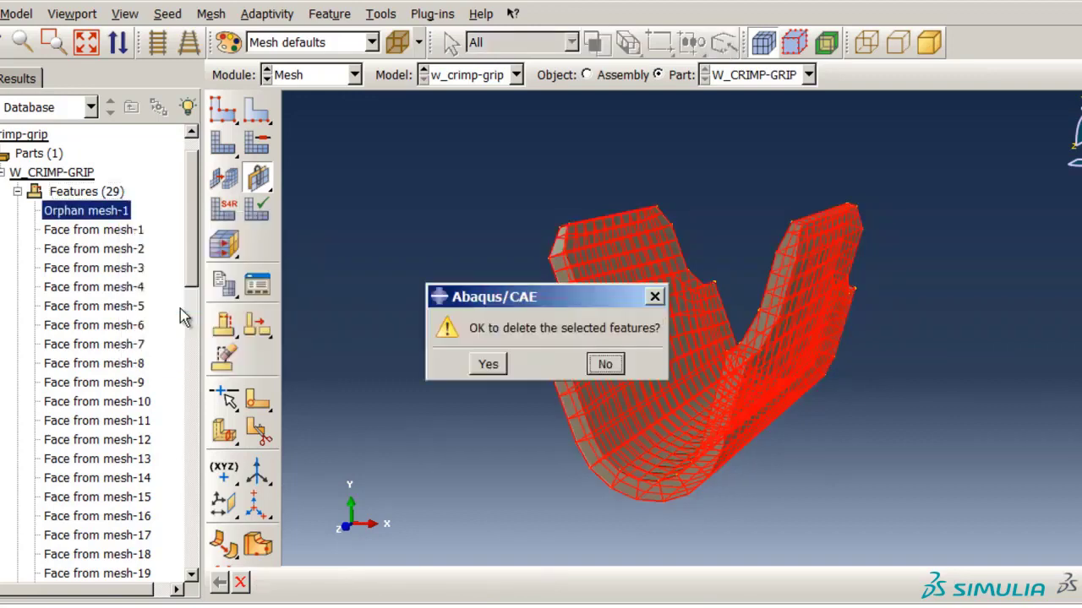
left_click(485, 367)
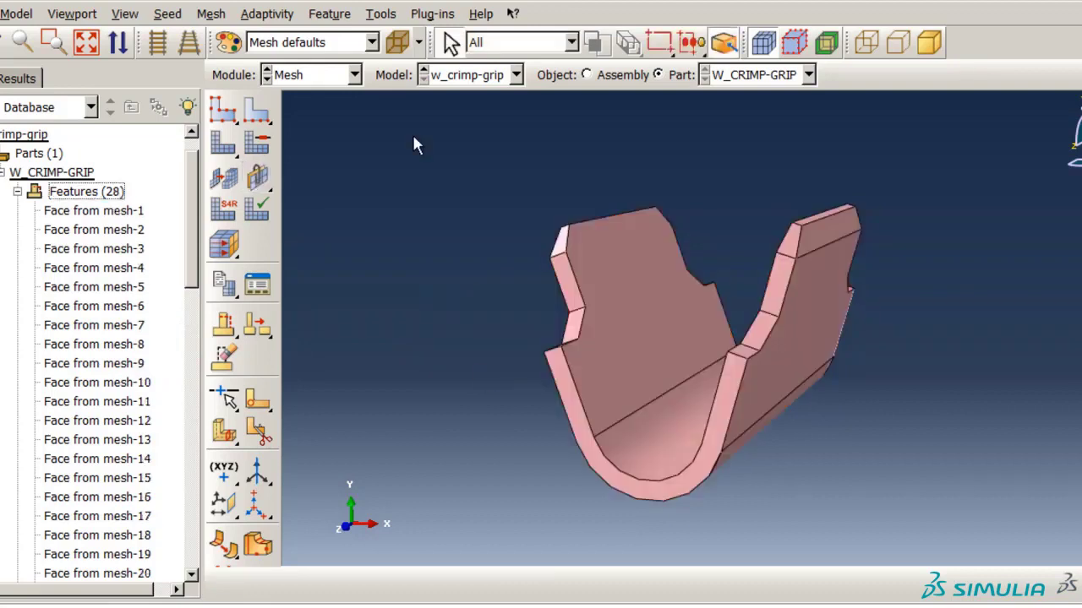
In the Part module, stitch the edges of the entire part and update the geometry validity.
left_click(354, 75)
left_click(288, 97)
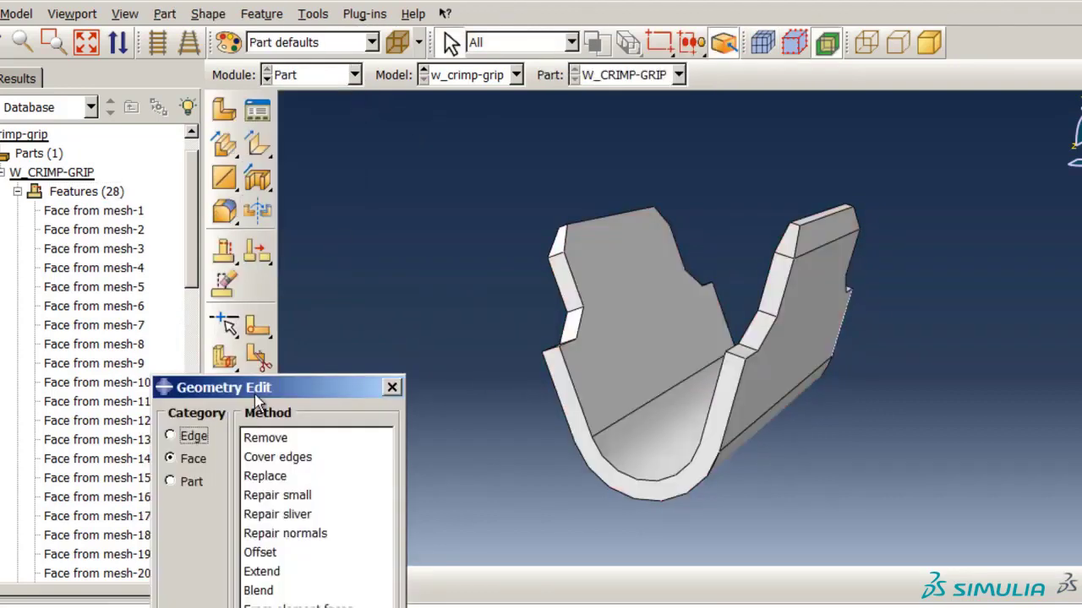
left_click(203, 436)
left_click(260, 439)
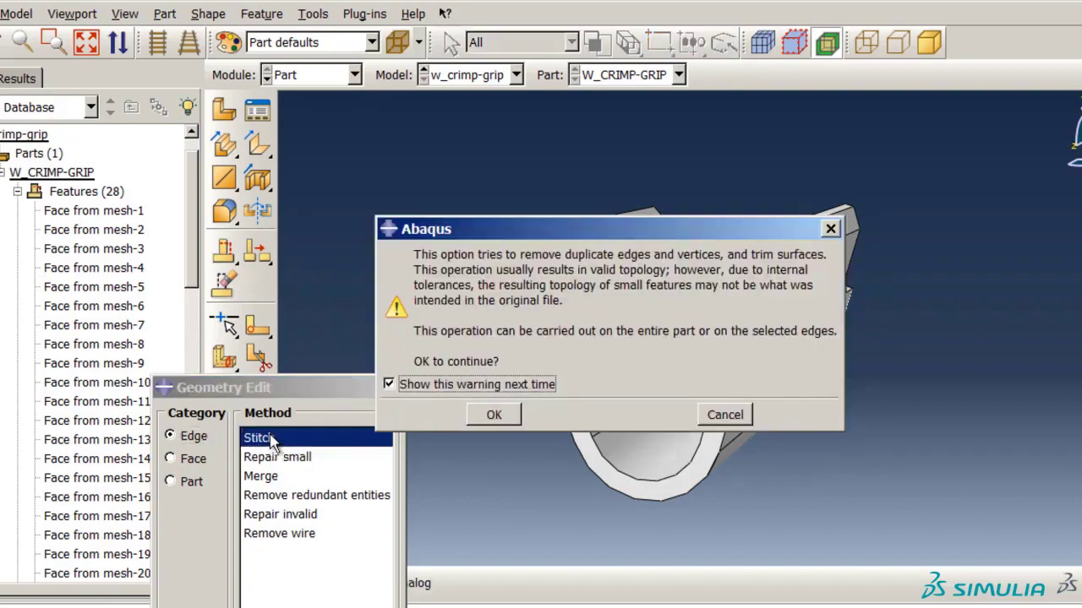
left_click(480, 416)
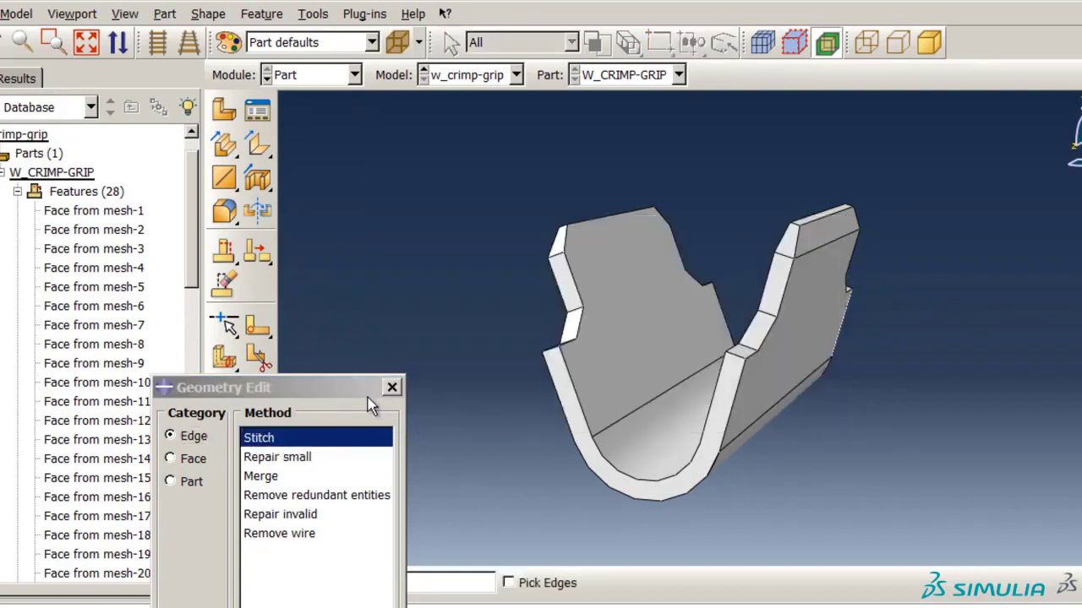
left_click_drag(364, 391, 356, 306)
middle_click(475, 318)
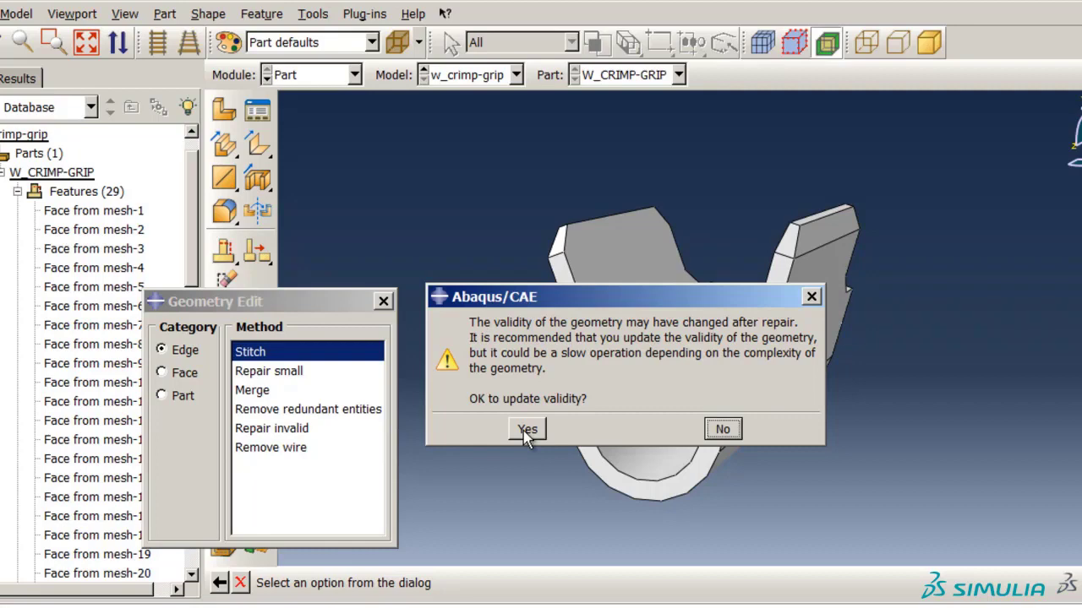
left_click(525, 429)
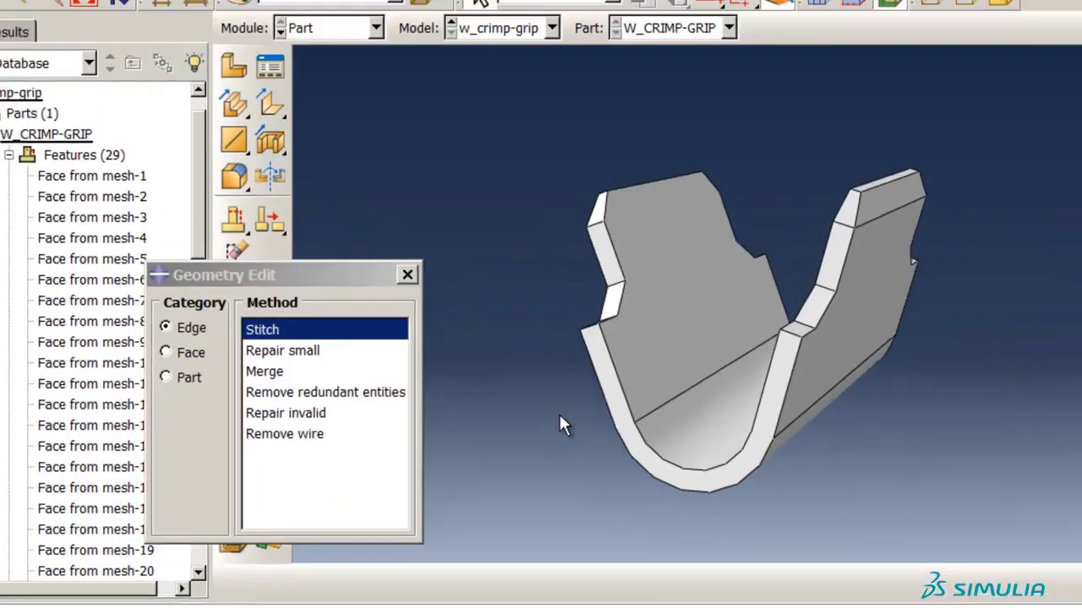
In the Mesh module, set the part's approximate global seed size to 0.1.
left_click(376, 30)
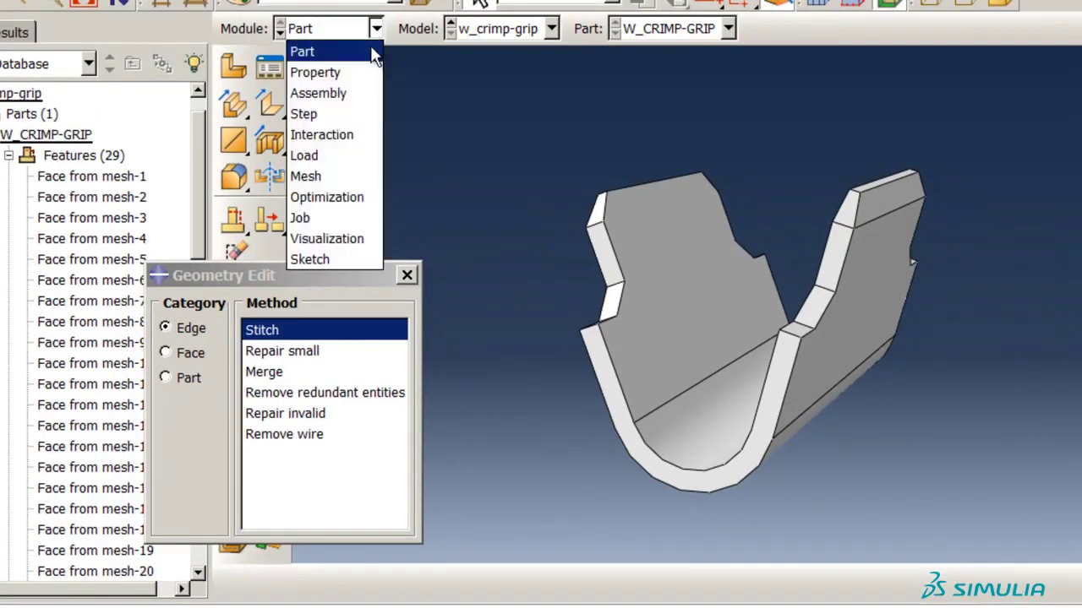
left_click(365, 173)
left_click(232, 66)
type(".1")
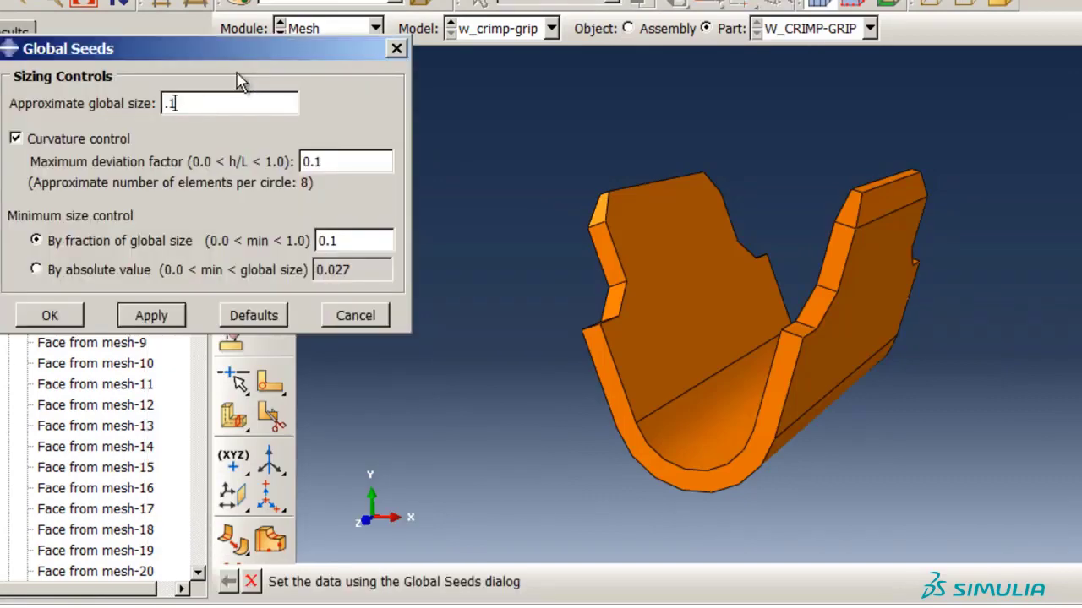